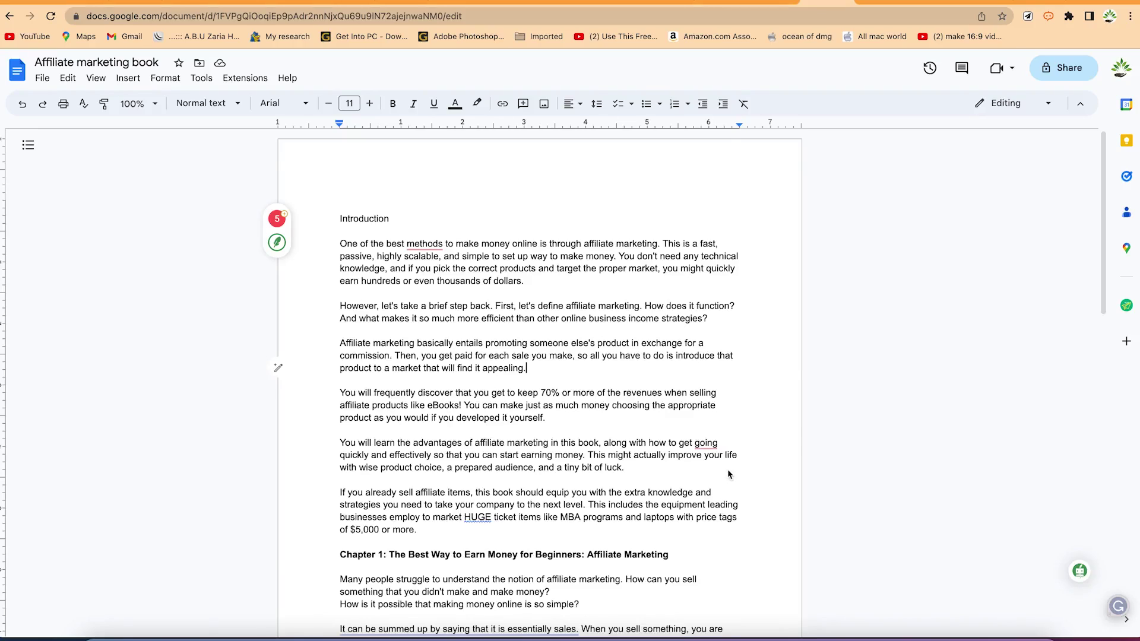
Step: Open the QuillBot Translator tool in the QuillBot tab
left_click(671, 2)
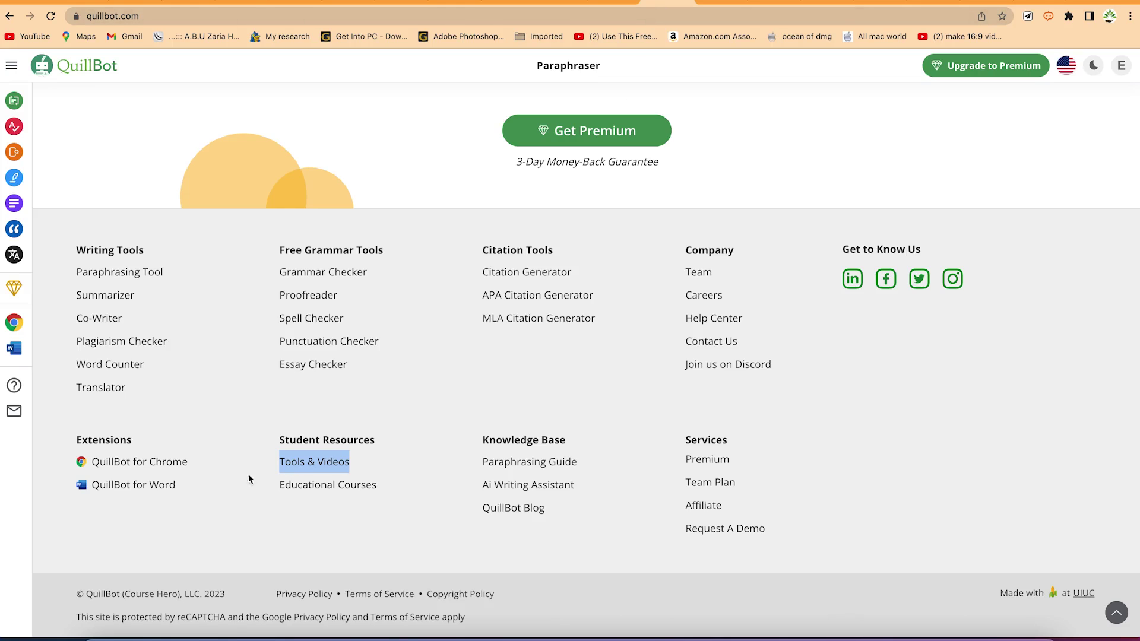
scroll(254, 339, "up", 15)
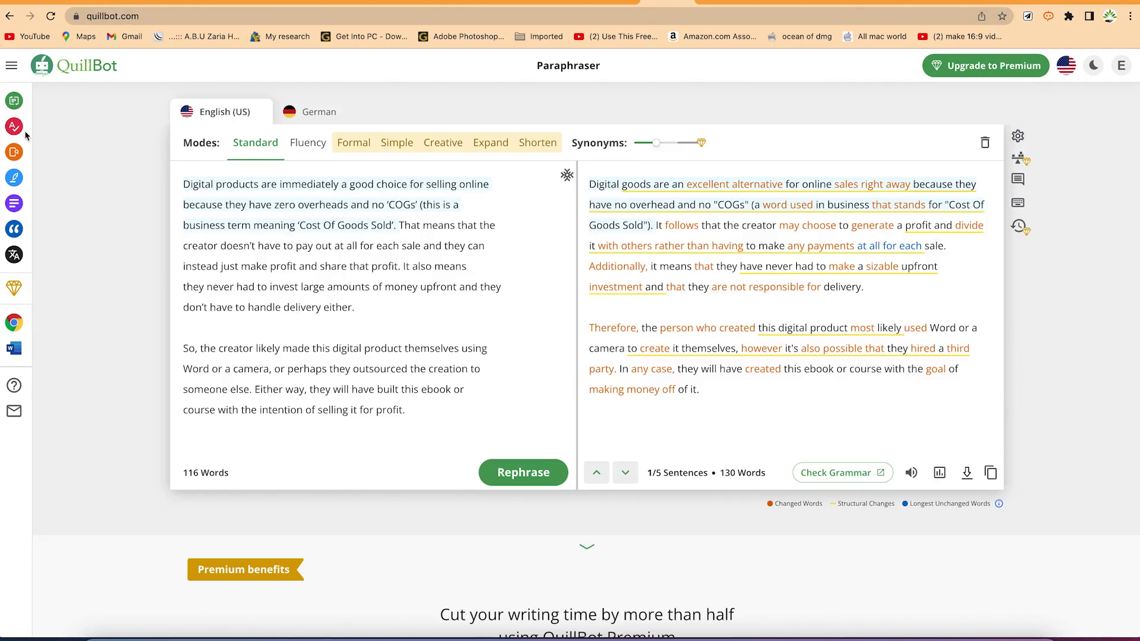
mouse_move(15, 262)
left_click(44, 255)
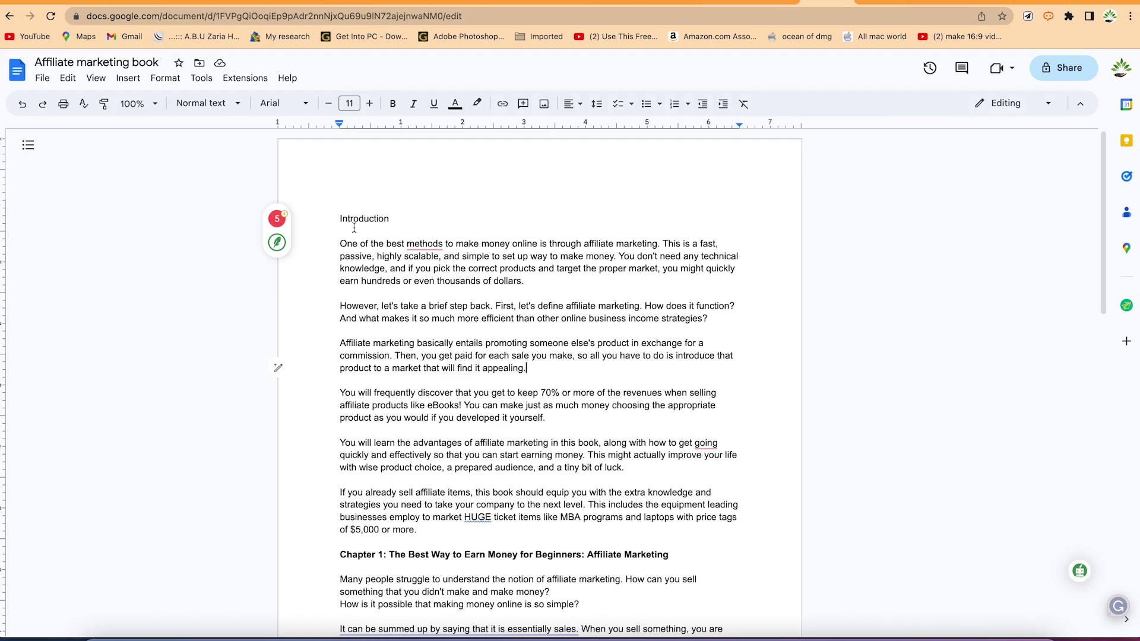
Step: Copy the Introduction heading and first paragraph from the Doc, then return to QuillBot
left_click_drag(341, 221, 609, 281)
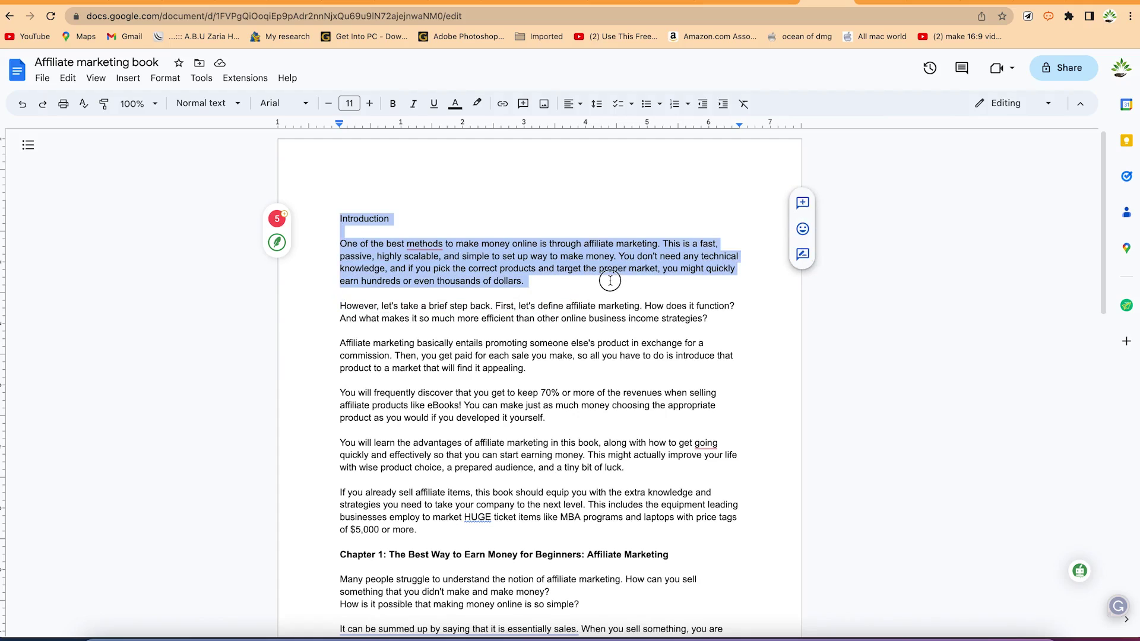
right_click(498, 273)
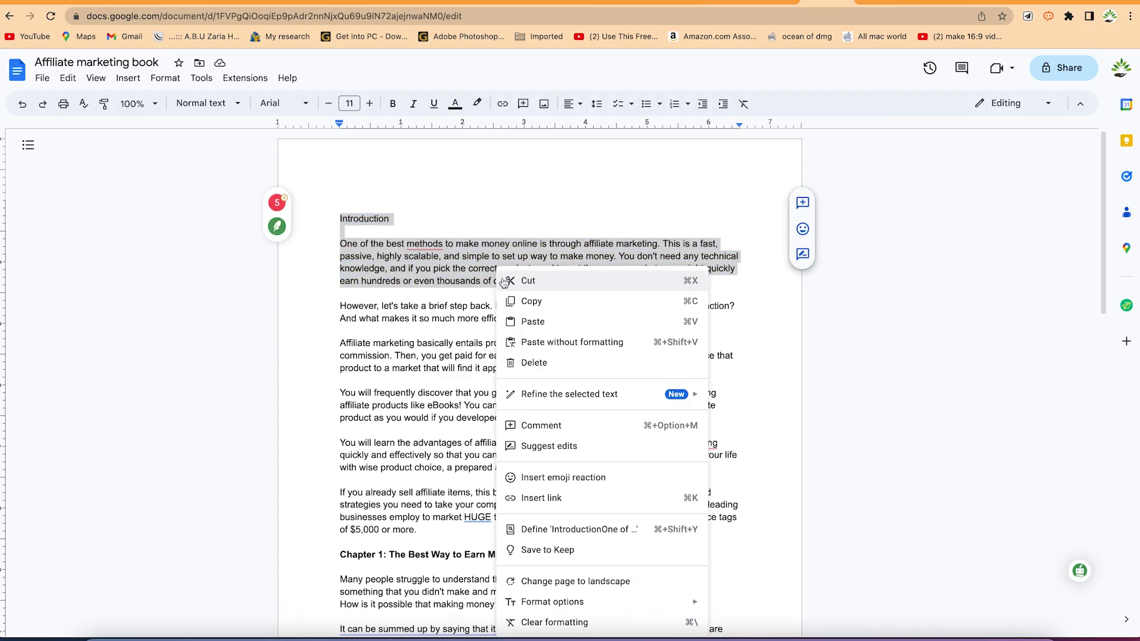
left_click(542, 302)
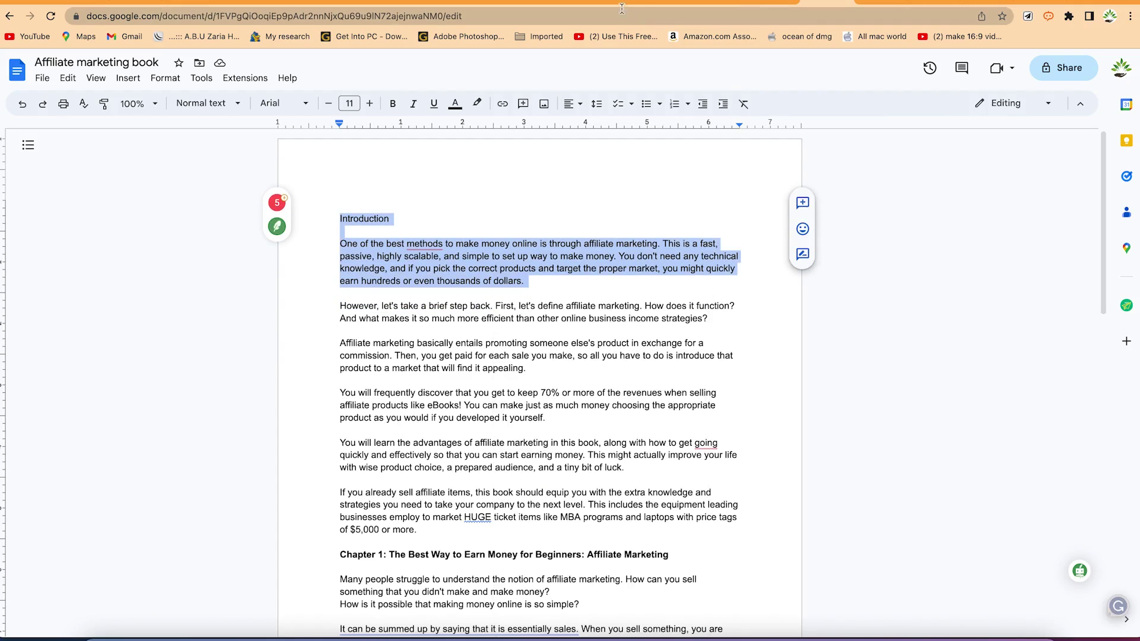
left_click(650, 5)
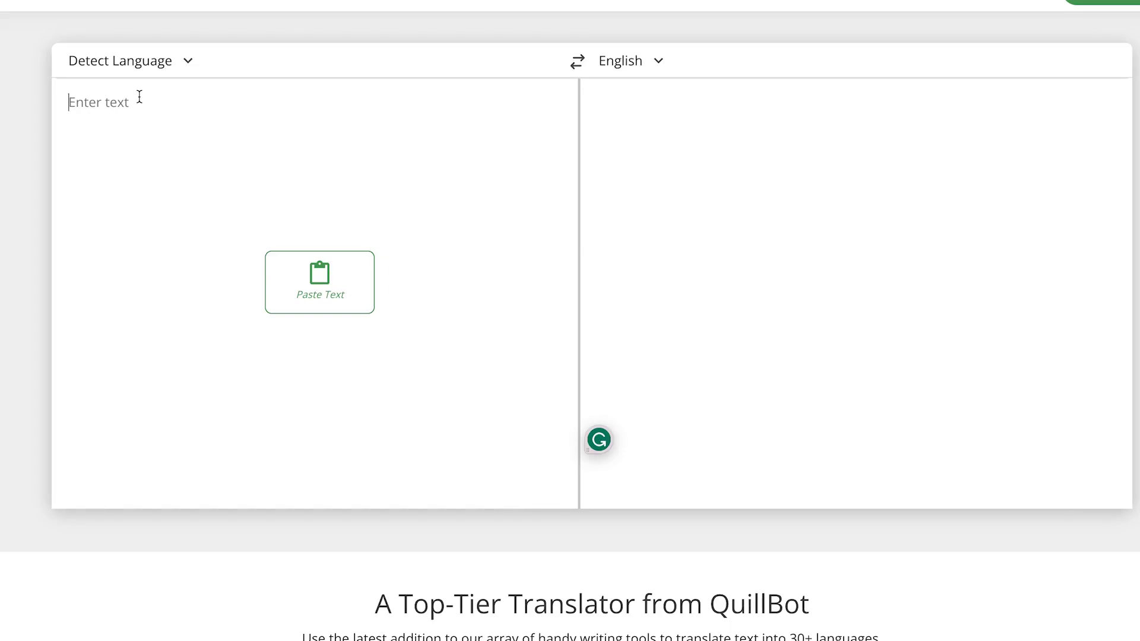
Step: Paste the introduction into QuillBot, set the target language to Korean, and copy the output
key("ctrl+v")
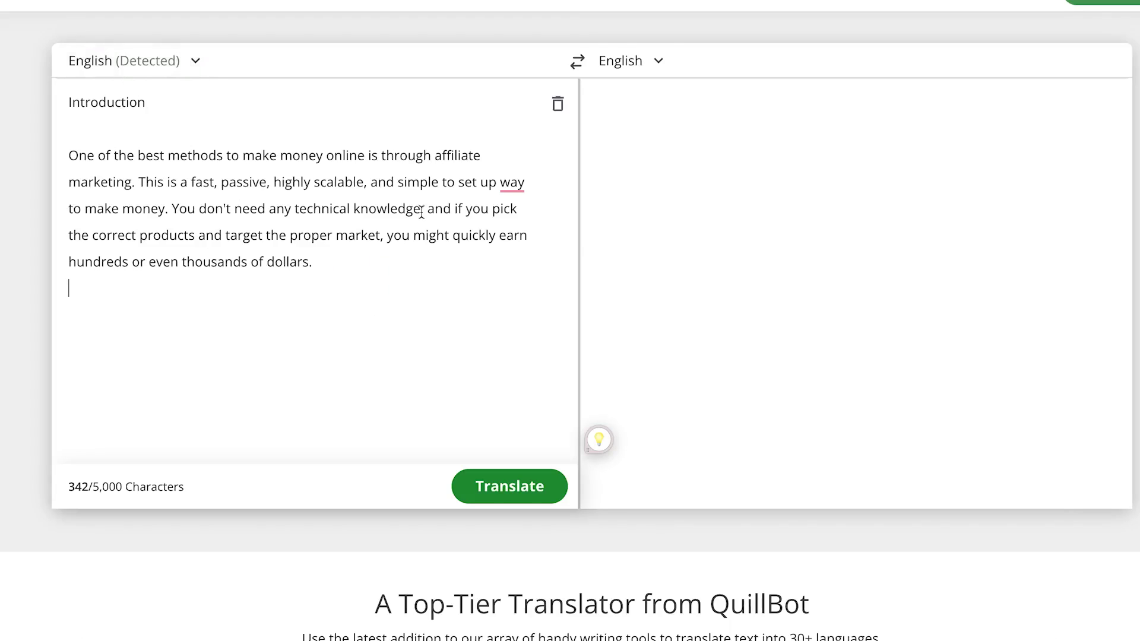
left_click(659, 65)
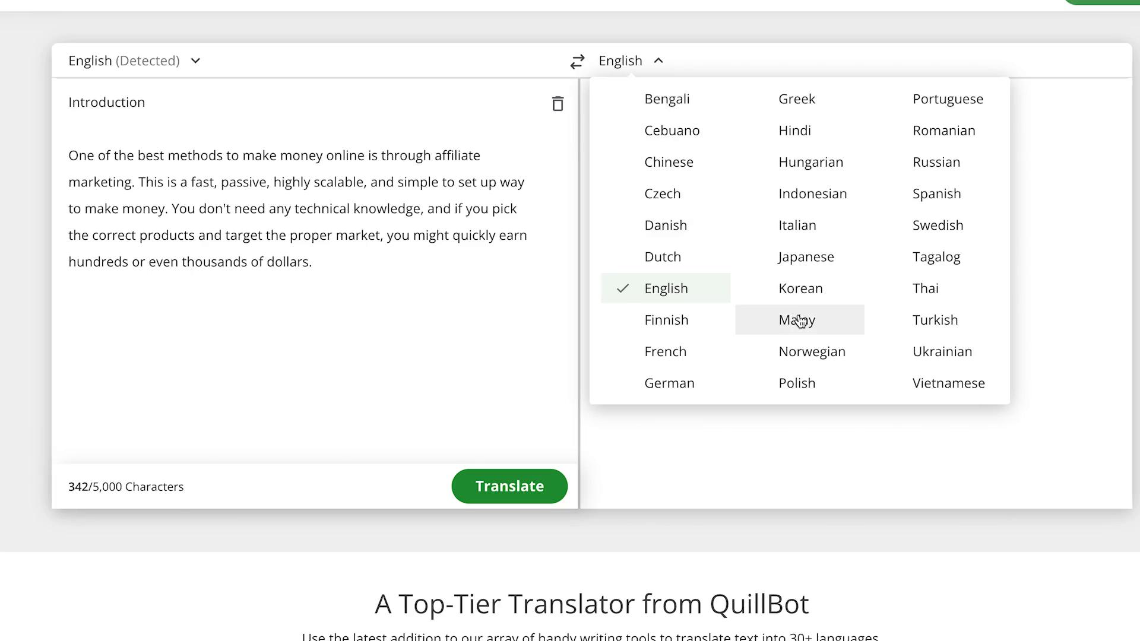
left_click(803, 291)
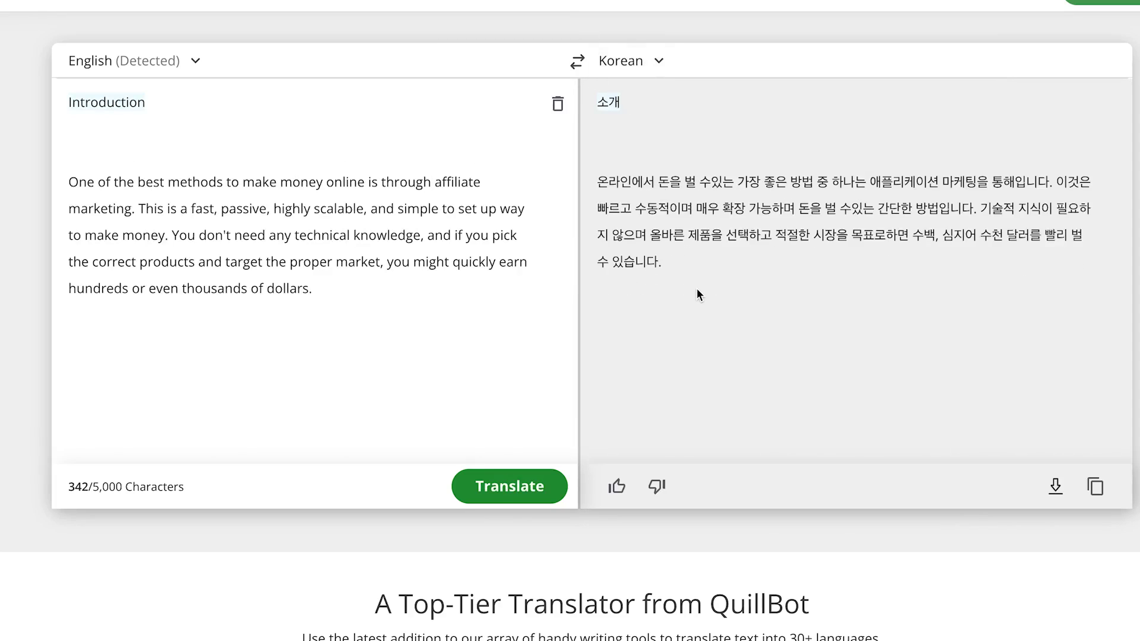
left_click(1096, 487)
Step: Create a blank document titled 'Korean translation of the book: Affiliate marketing'
left_click(1095, 487)
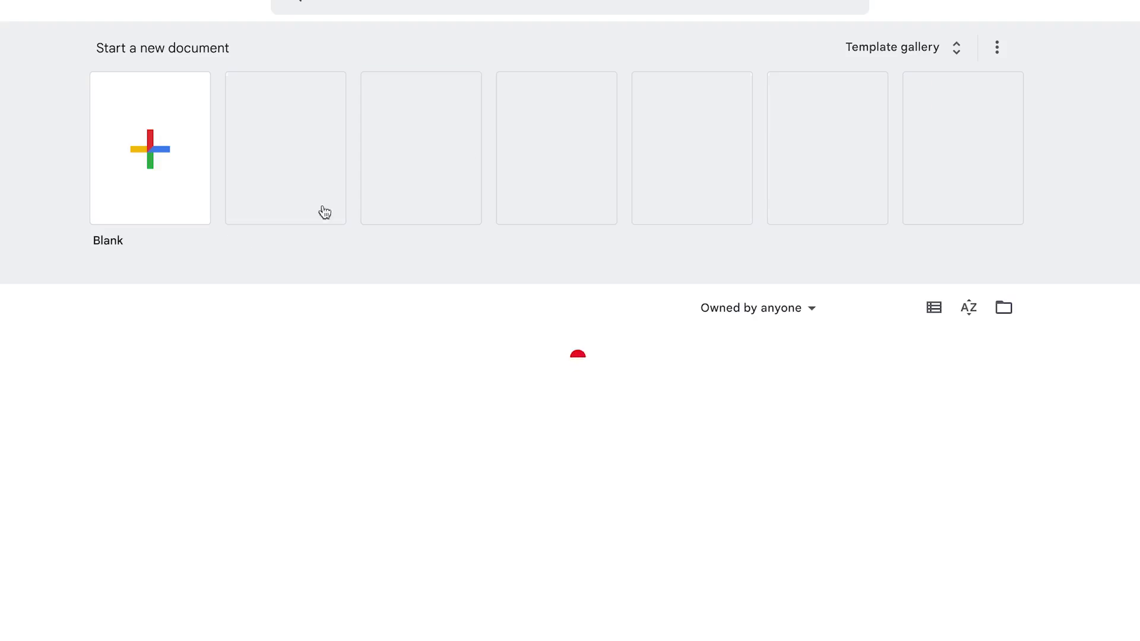
left_click(123, 158)
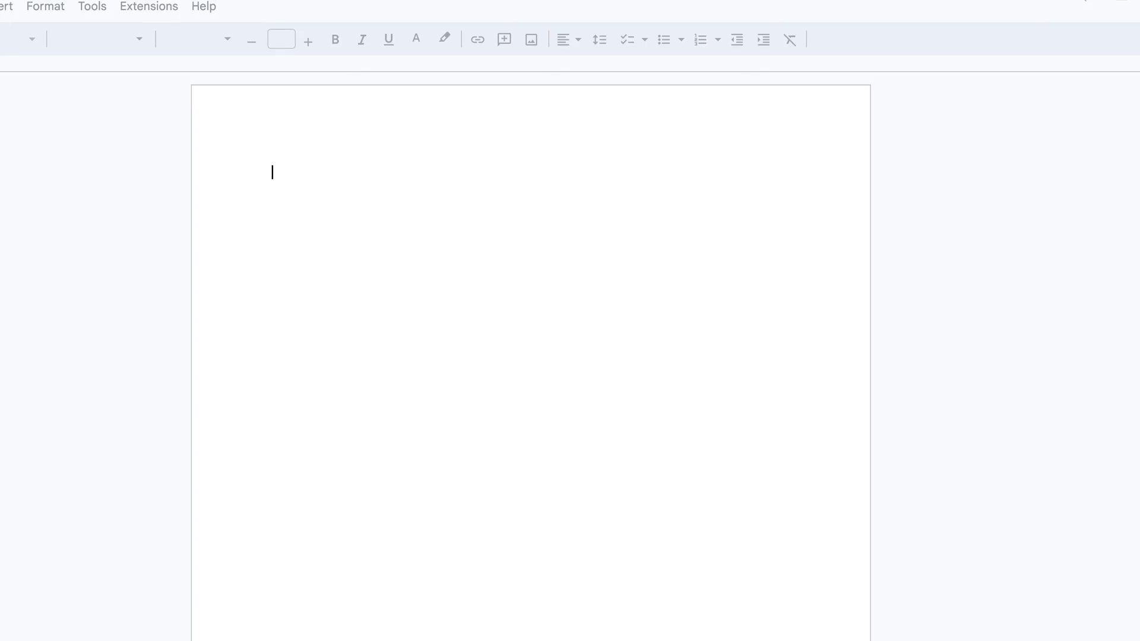
left_click(140, 13)
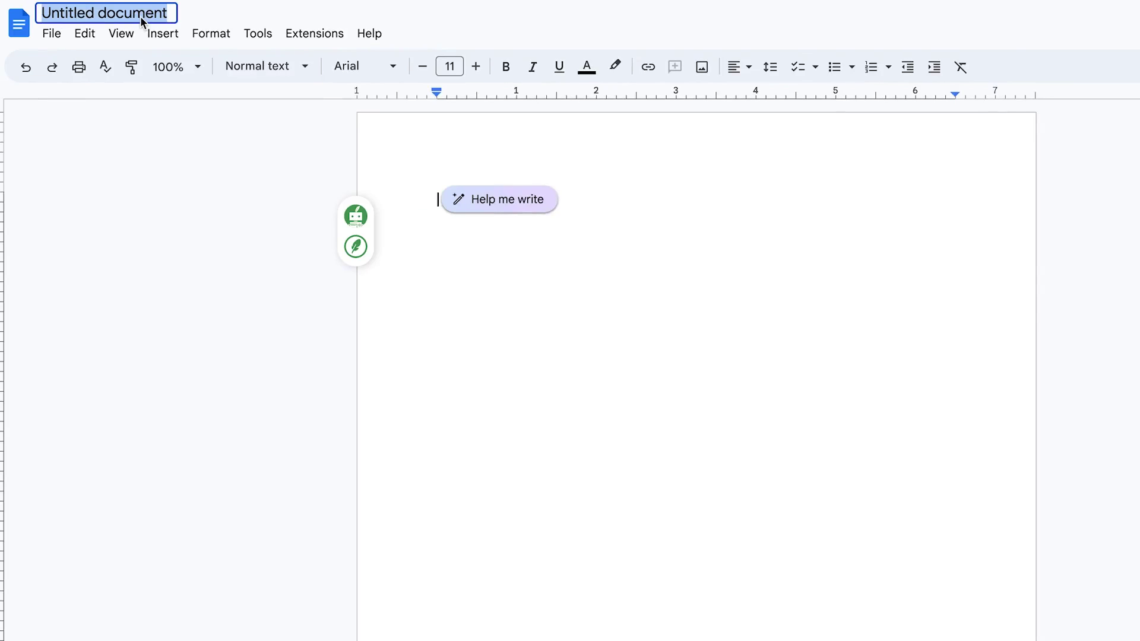
type("Kore")
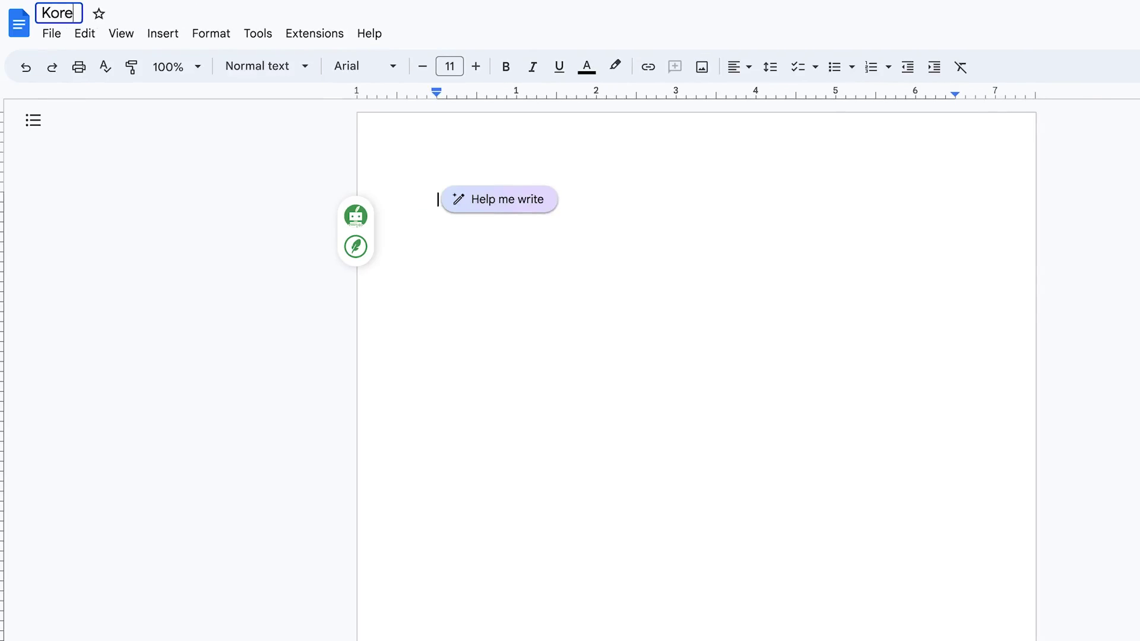
type("an translation")
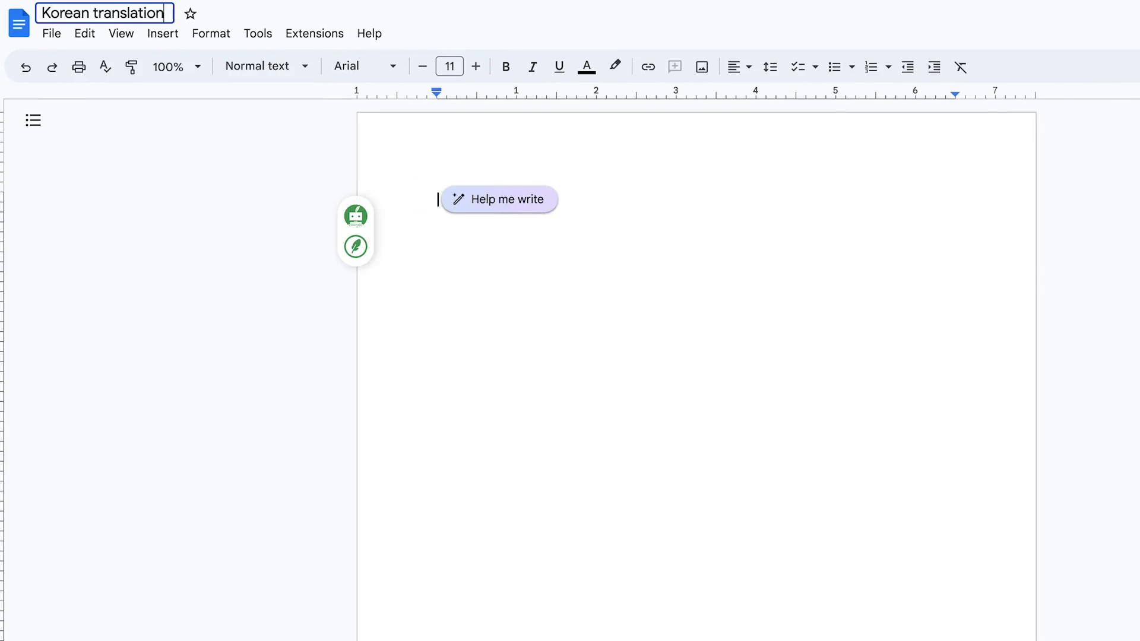
type(" of the book: a")
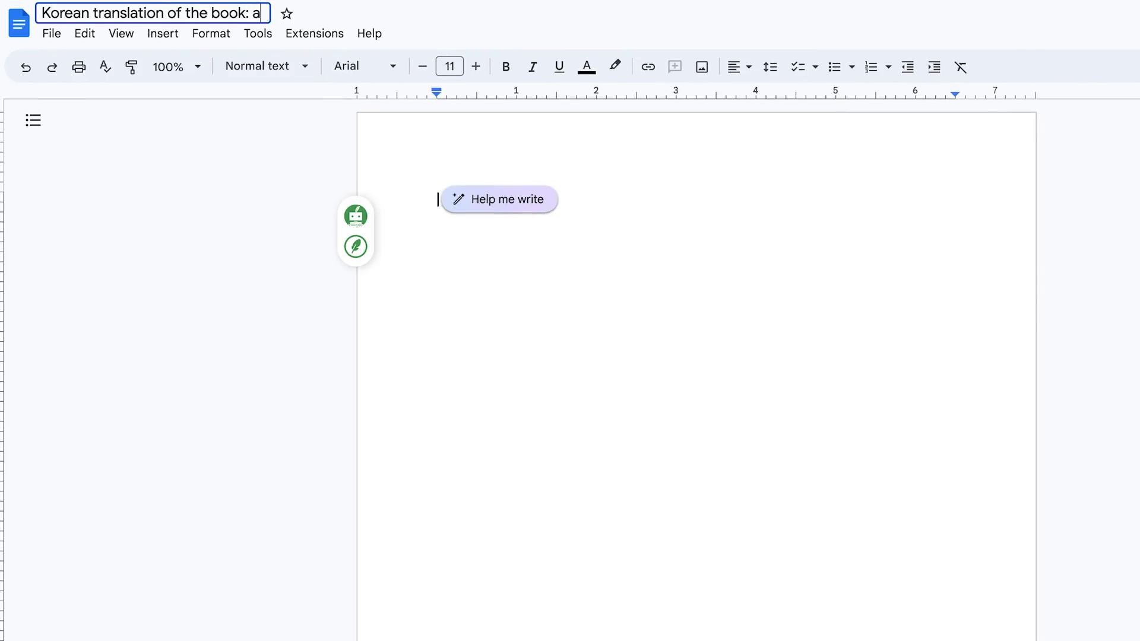
key("BackSpace")
type("Affi")
key("BackSpace")
type("iliate marketing")
left_click(395, 364)
Step: Paste the Korean introduction into the new document and return to the English book
key("ctrl+a")
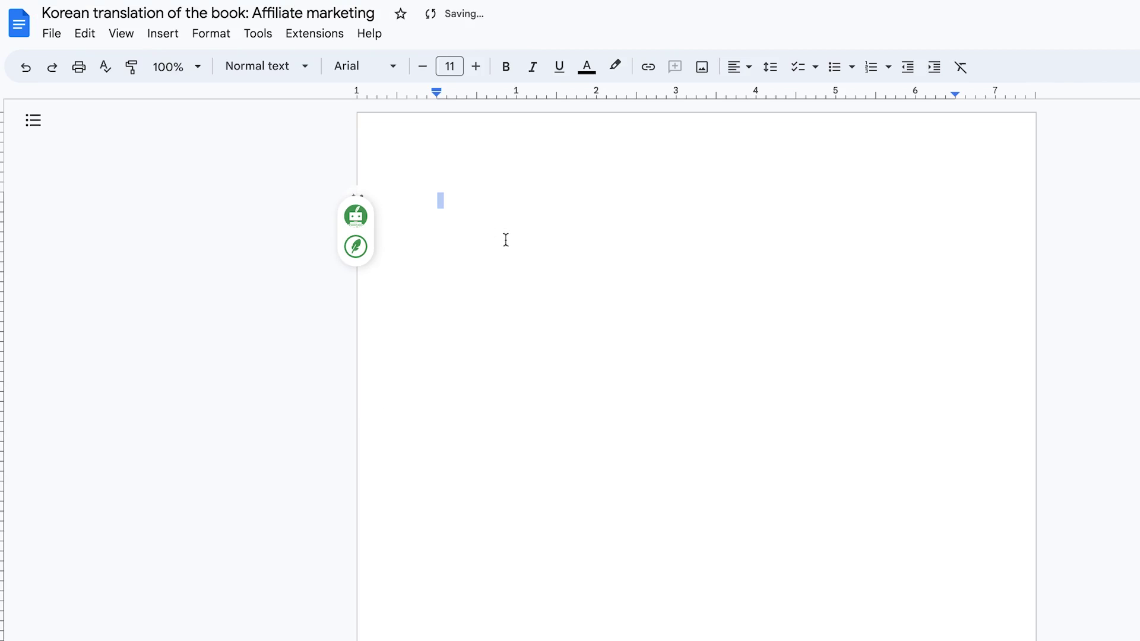
key("ctrl+v")
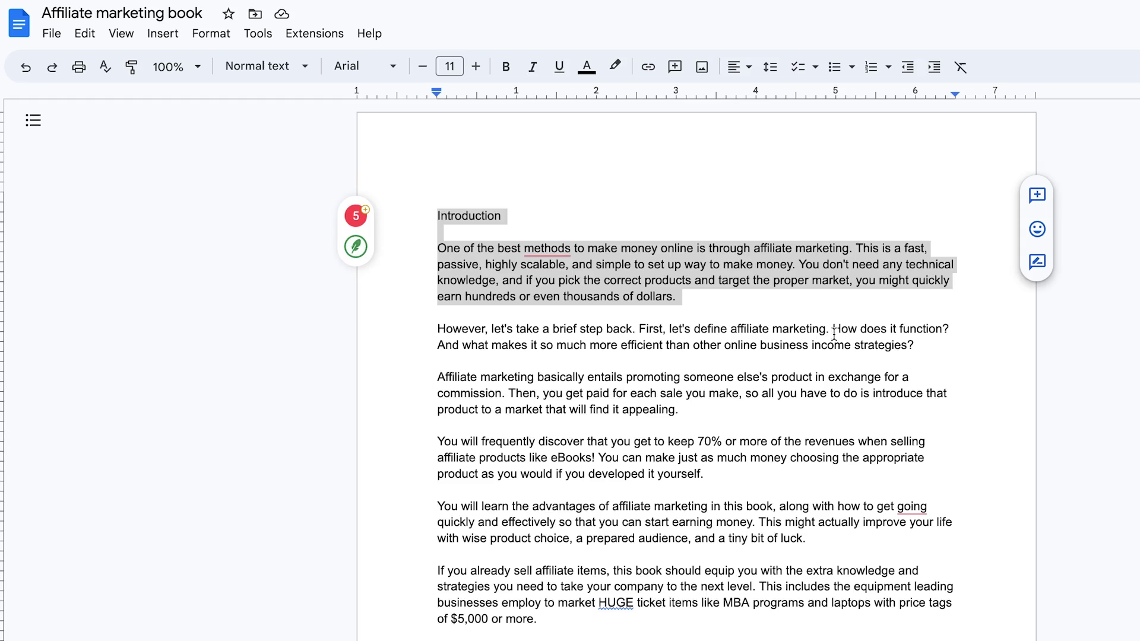
left_click(833, 333)
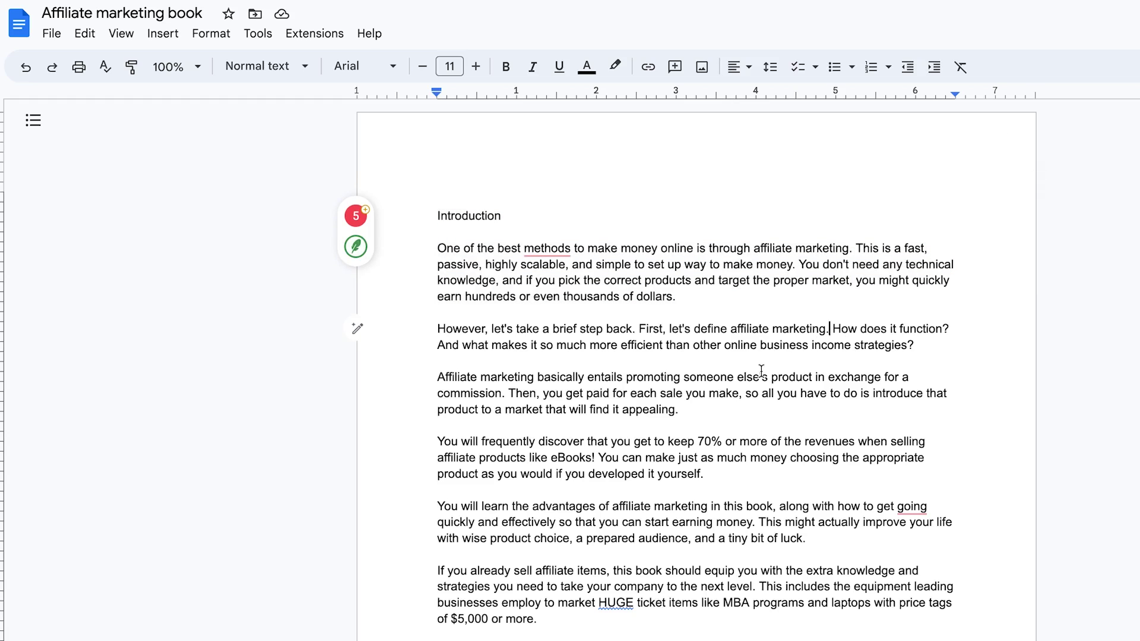
Step: Translate the next two English paragraphs into Korean in QuillBot and copy the full result
left_click_drag(719, 419, 436, 325)
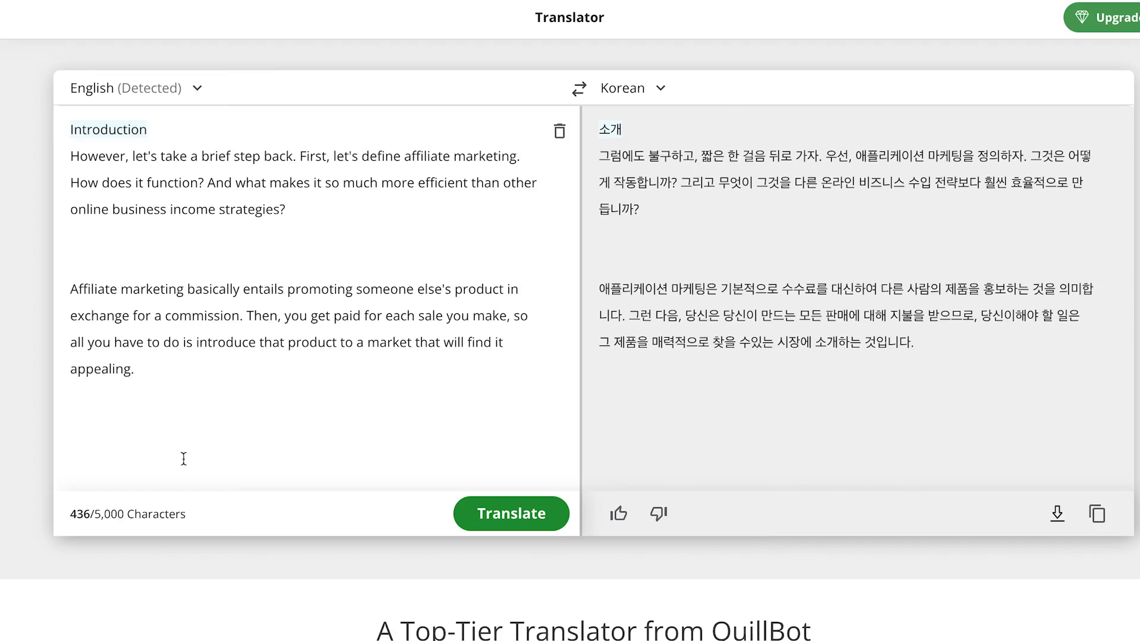
left_click_drag(184, 458, 45, 119)
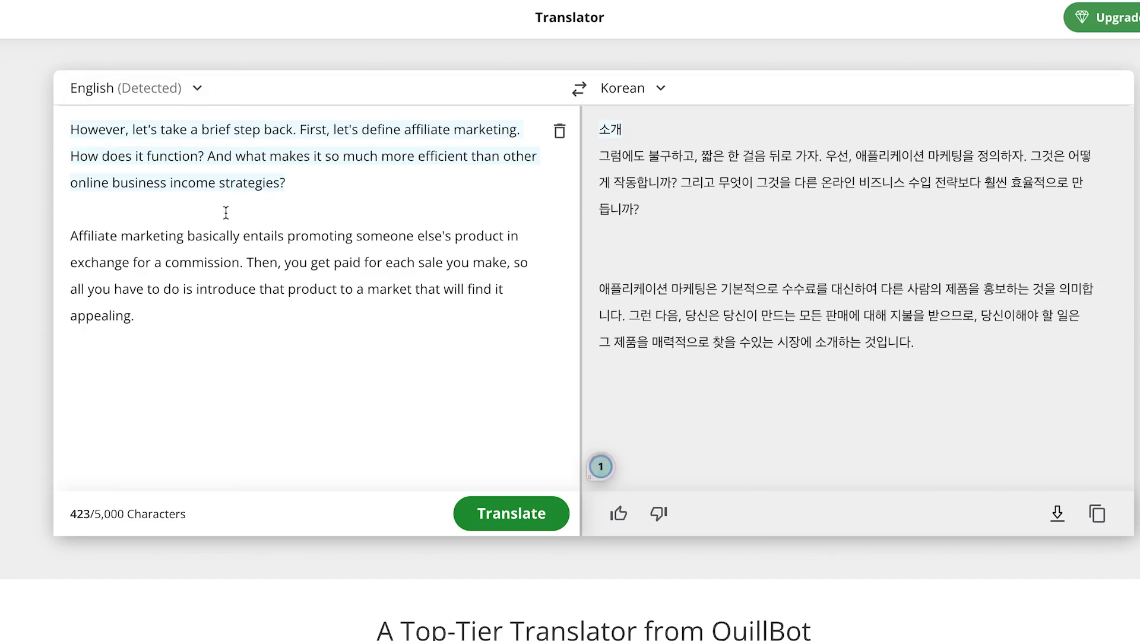
left_click(537, 529)
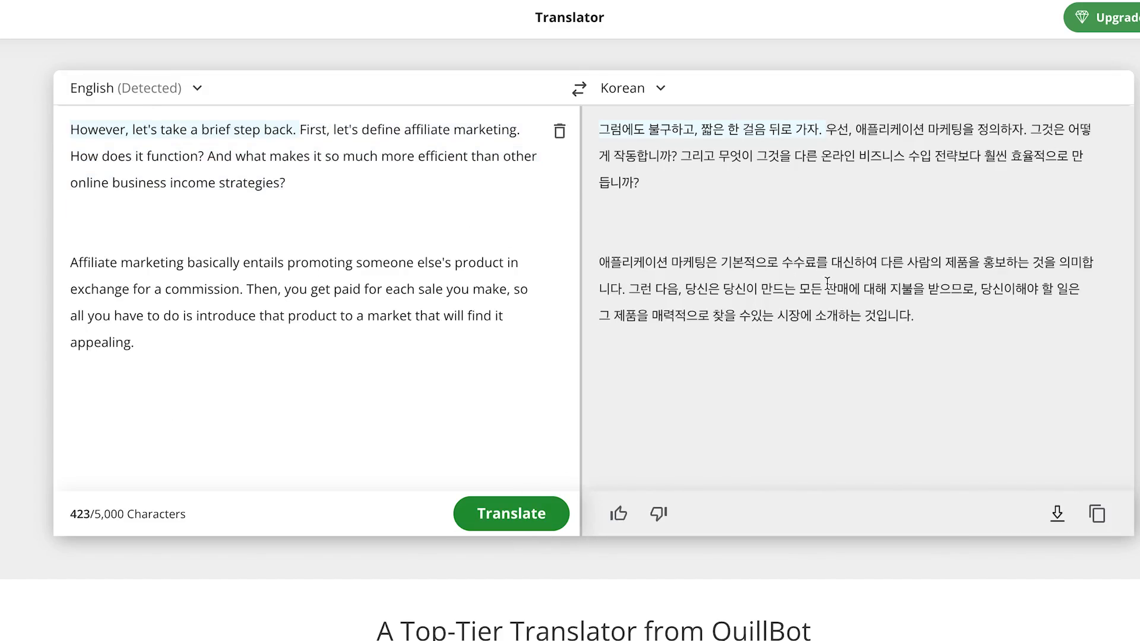
left_click(1098, 515)
key("ctrl+Tab")
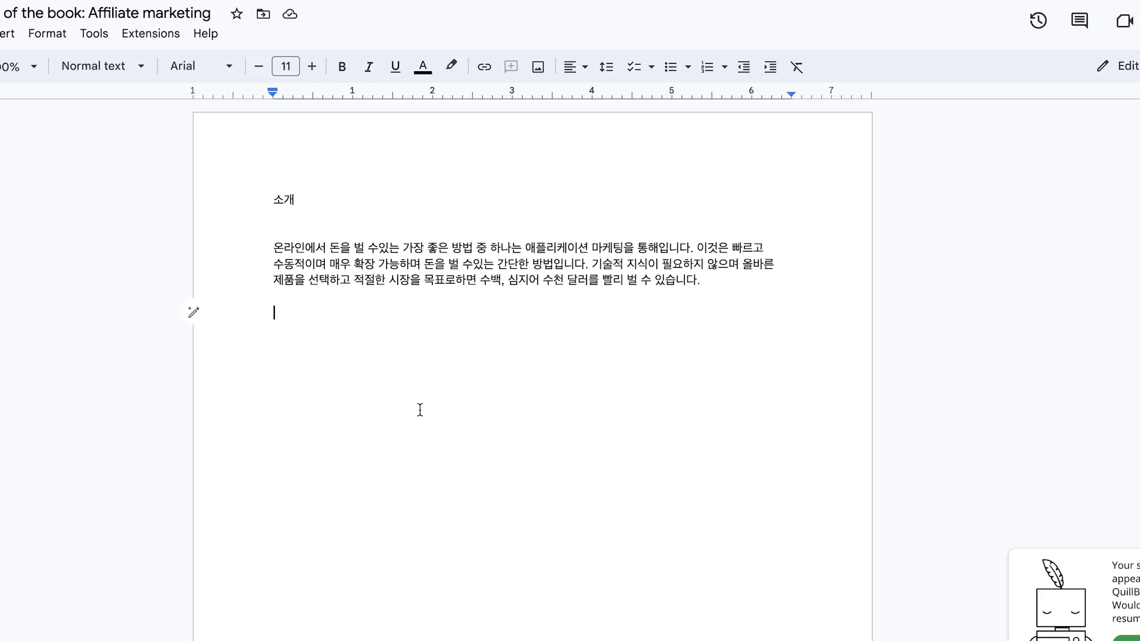
Step: Paste the two Korean paragraphs, then translate the following two English paragraphs and add them
key("ctrl+v")
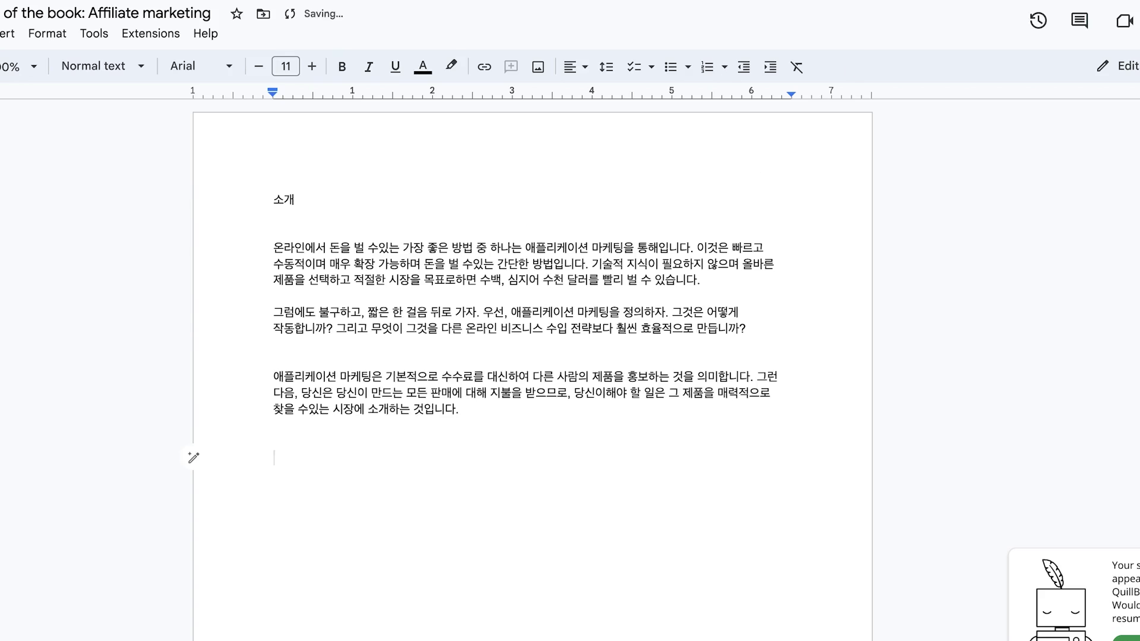
key("ctrl+Tab")
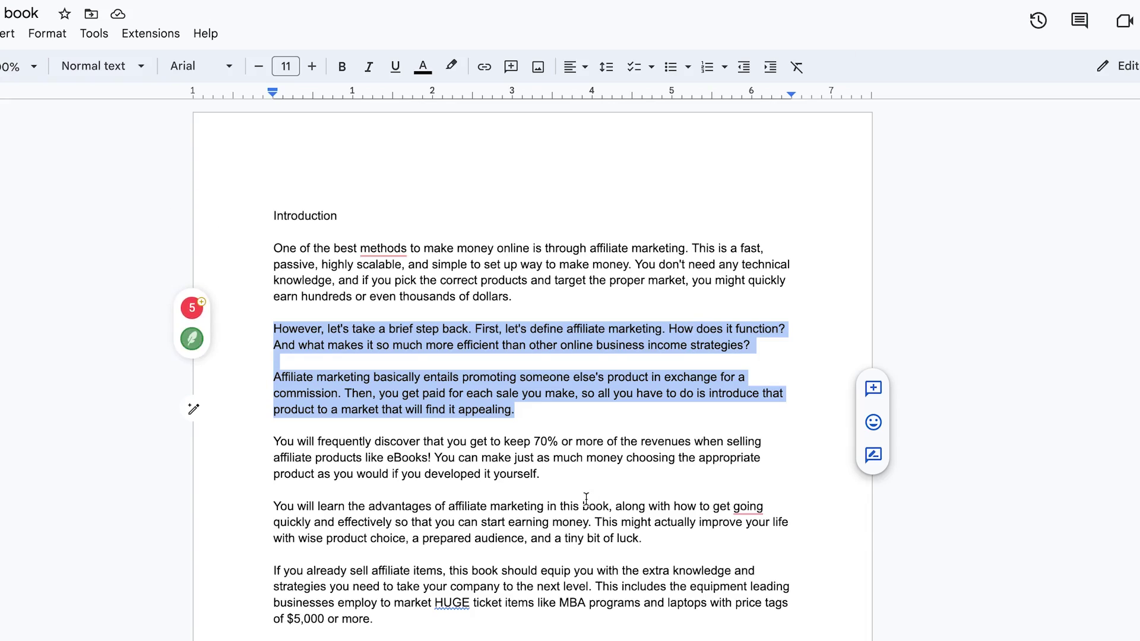
left_click_drag(677, 537, 250, 438)
key("ctrl+c")
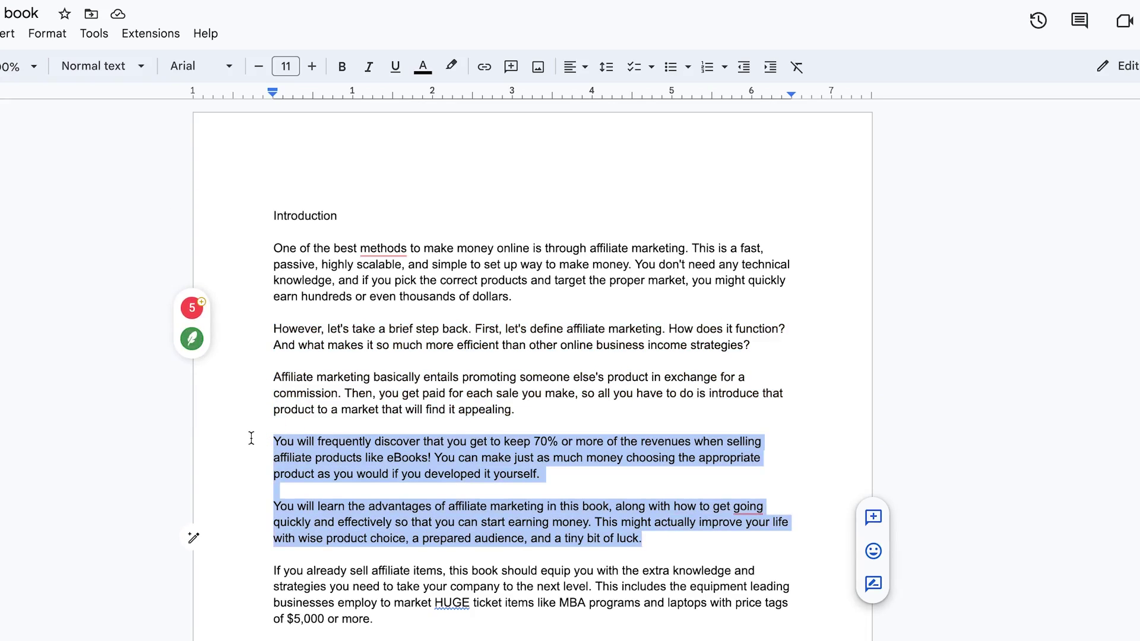
key("ctrl+Tab")
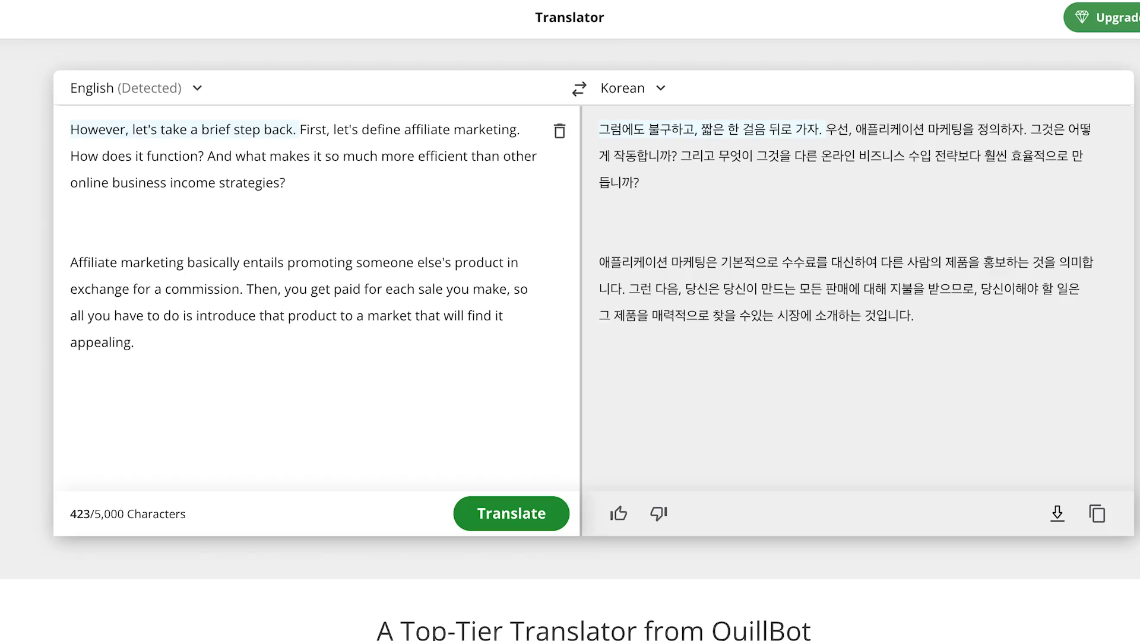
left_click_drag(285, 378, 70, 128)
key("ctrl+v")
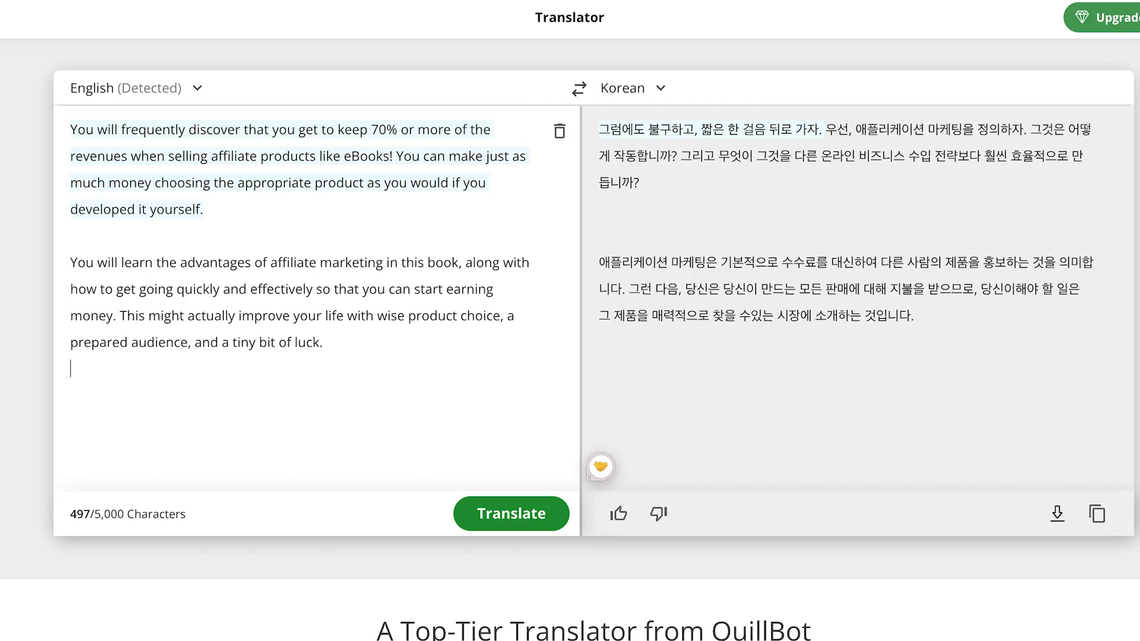
left_click(509, 512)
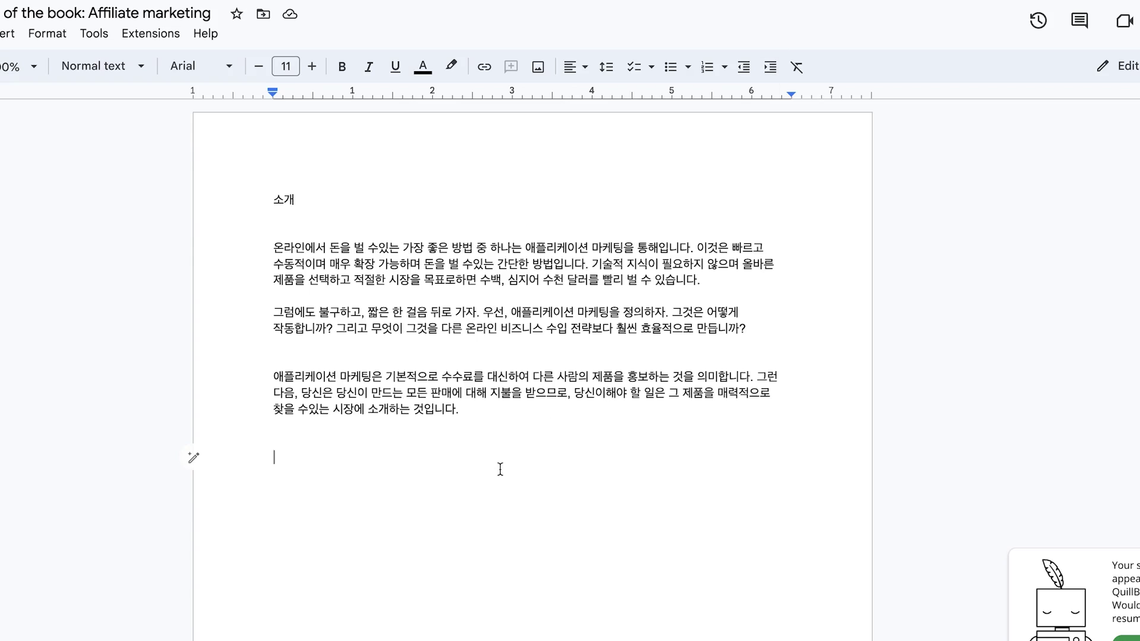
type("당신은 종종 당신이 eBooks와 같은 제휴 제품을 판매 할 때 수익의 70 % 이상을 유지하는 것을 발견 할 것입니다! 당신은 당신이 직접 개발 한 것처럼 적절한 제품을 선택하여 동일한 돈을 벌 수 있습니다.   이 책에서 애플리케이션 마케팅의 장점을 배우고, 돈을 벌기 시작할 수 있도록 빠르고 효과적으로 진행하는 방법을 배우게됩니다. 이것은 현명한 제품 선택, 준비 된 청중 및 작은 행운으로 실제로 당신의 삶을 향상시킬 수 있습니다.")
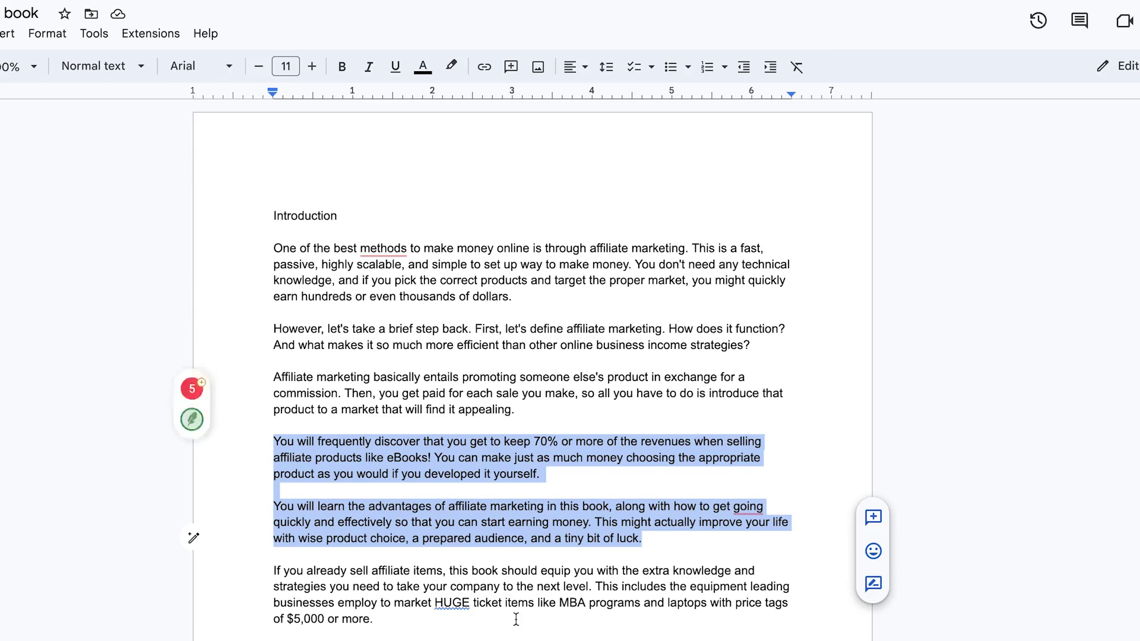
Step: Translate the 'If you already sell affiliate items' paragraph and append it to the Korean document
scroll(523, 621, "down", 1)
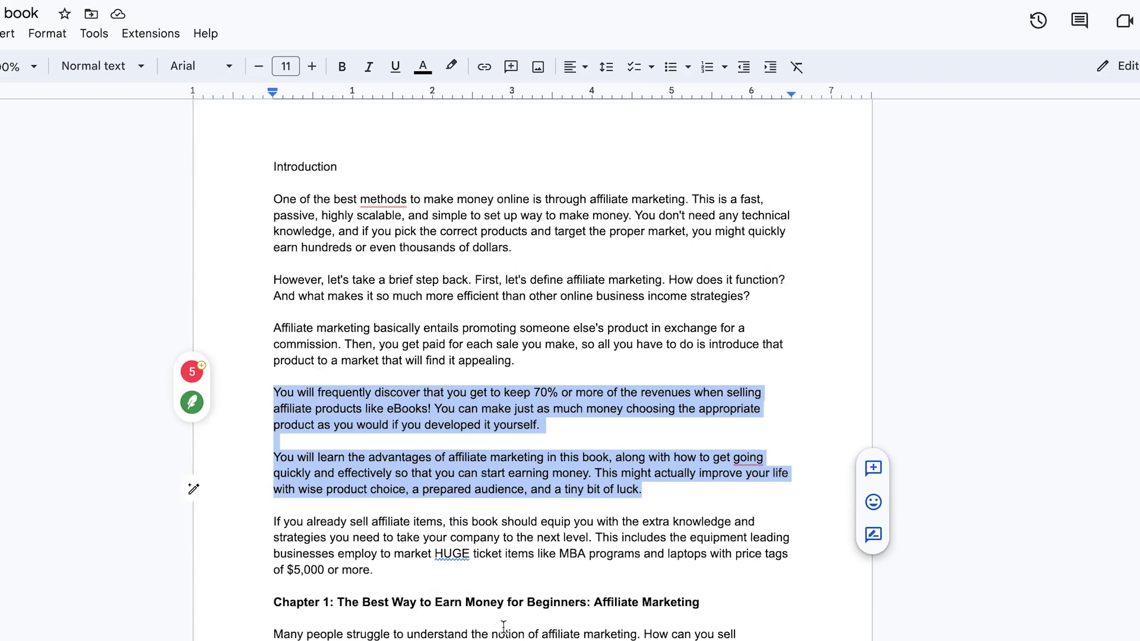
left_click_drag(436, 557, 268, 520)
key("ctrl+c")
left_click(398, 571)
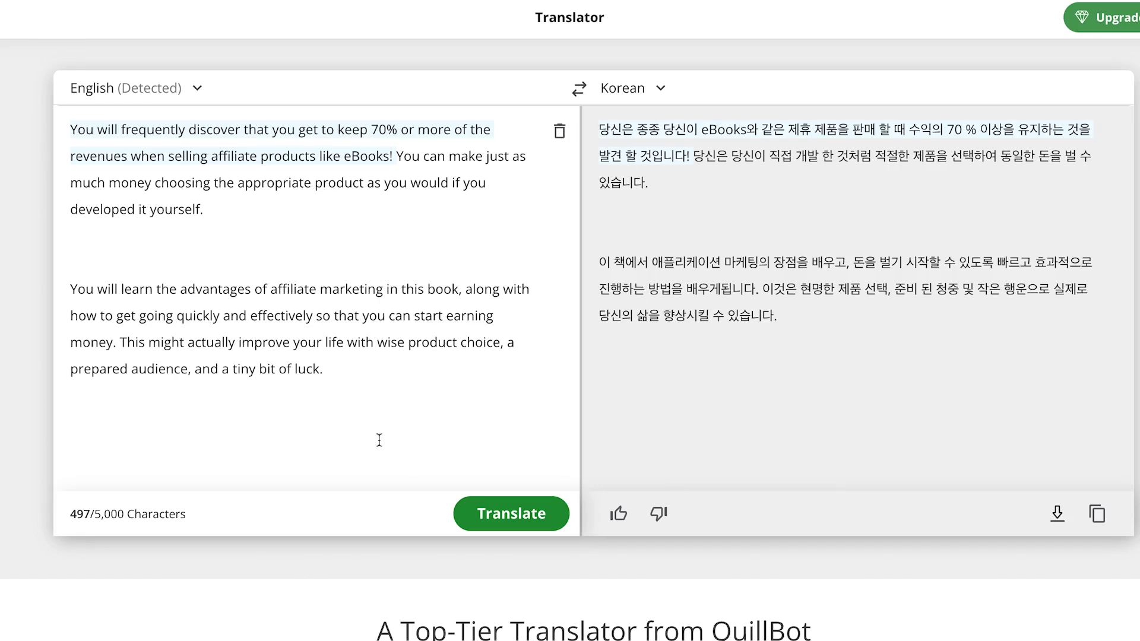
key("ctrl+a")
key("ctrl+v")
left_click(515, 512)
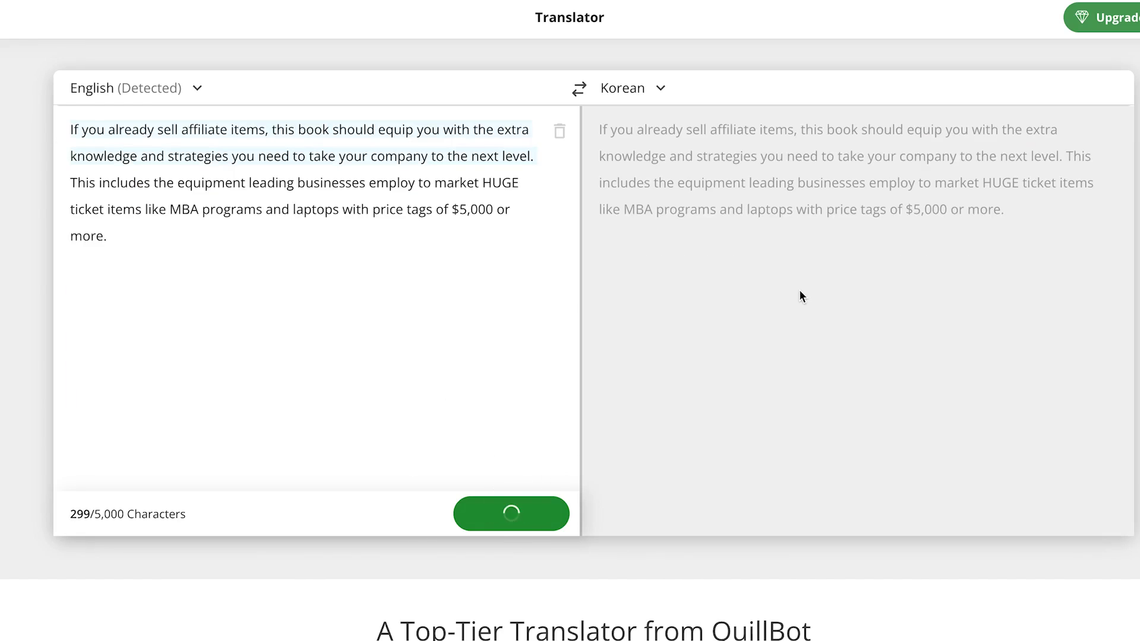
left_click(1098, 514)
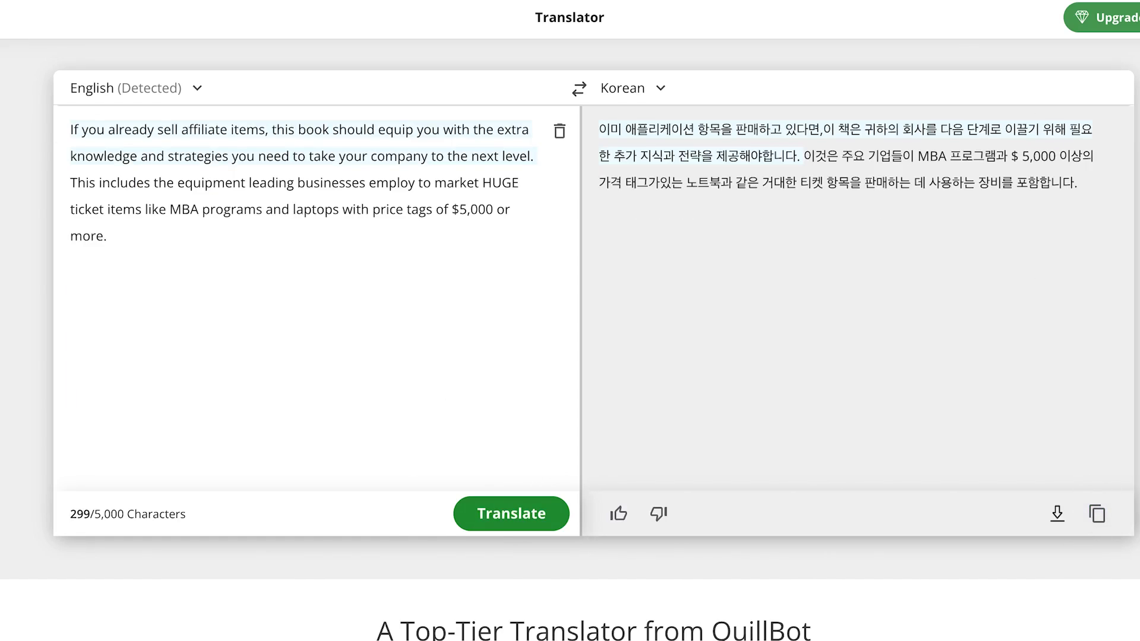
key("ctrl+Tab")
key("ctrl+v")
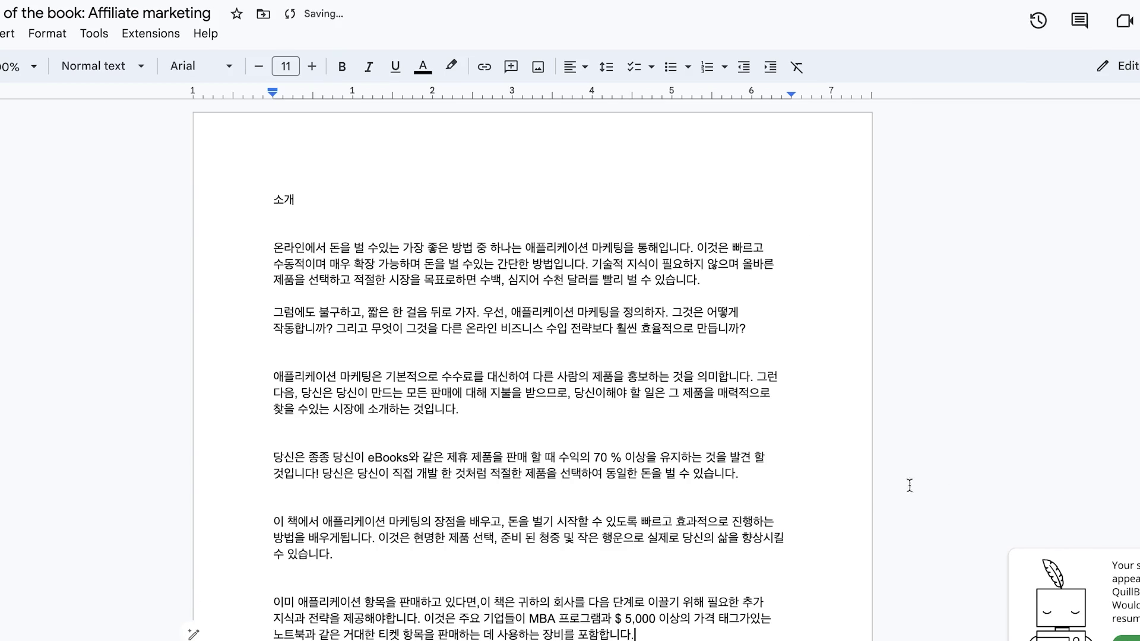
key("ctrl+Tab")
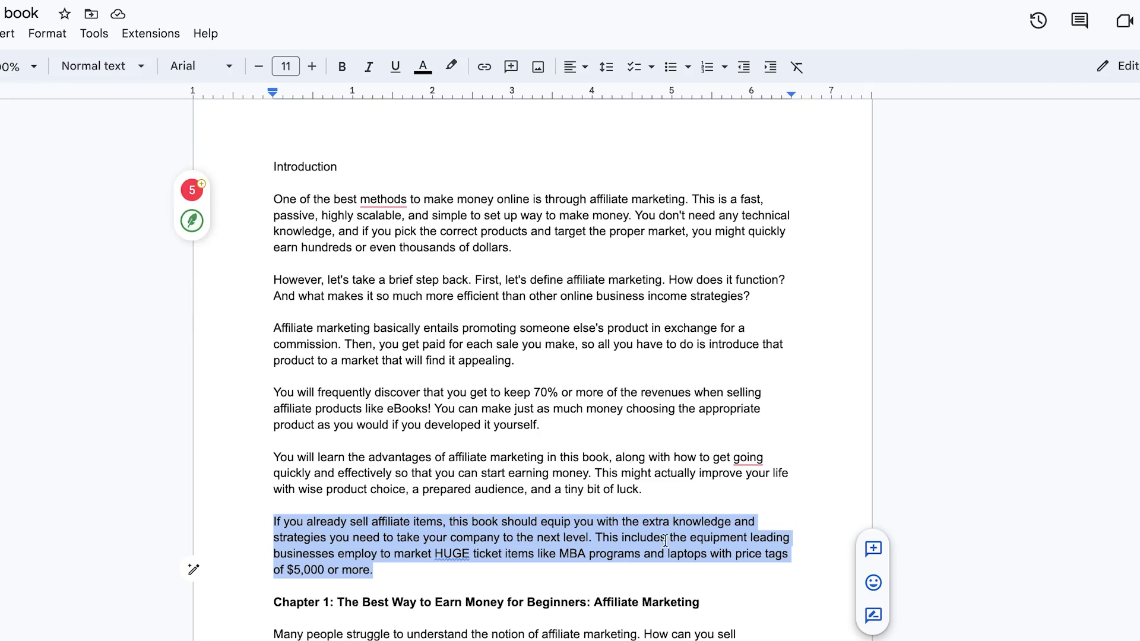
Step: Translate the Chapter 1 heading and opening paragraphs into Korean and copy the full translation
scroll(710, 475, "down", 5)
left_click(722, 410)
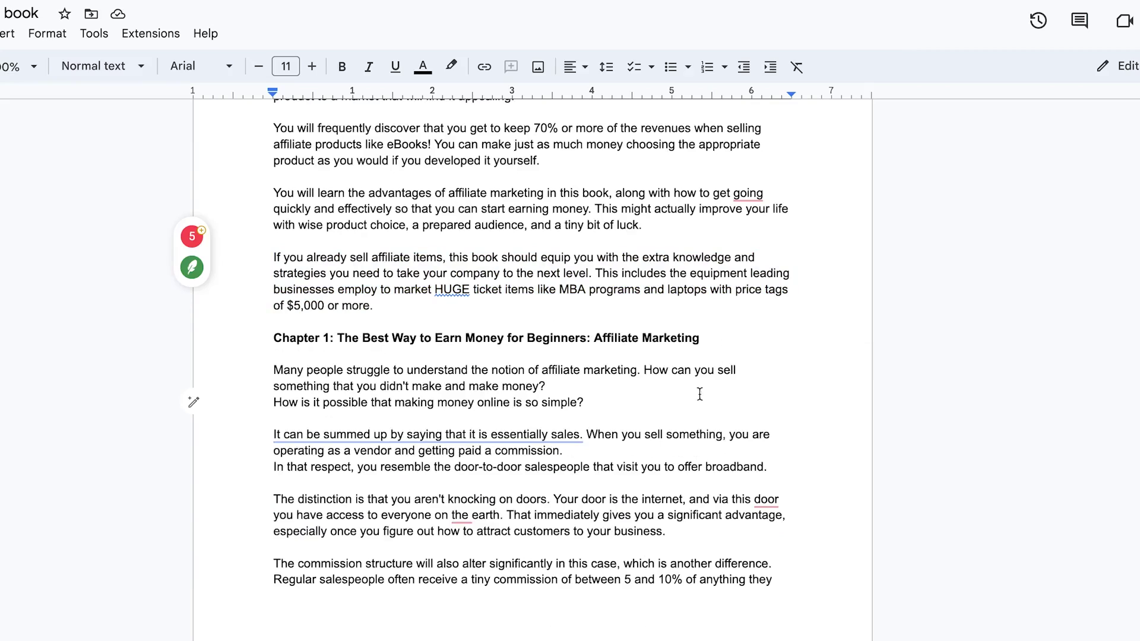
left_click_drag(775, 467, 270, 344)
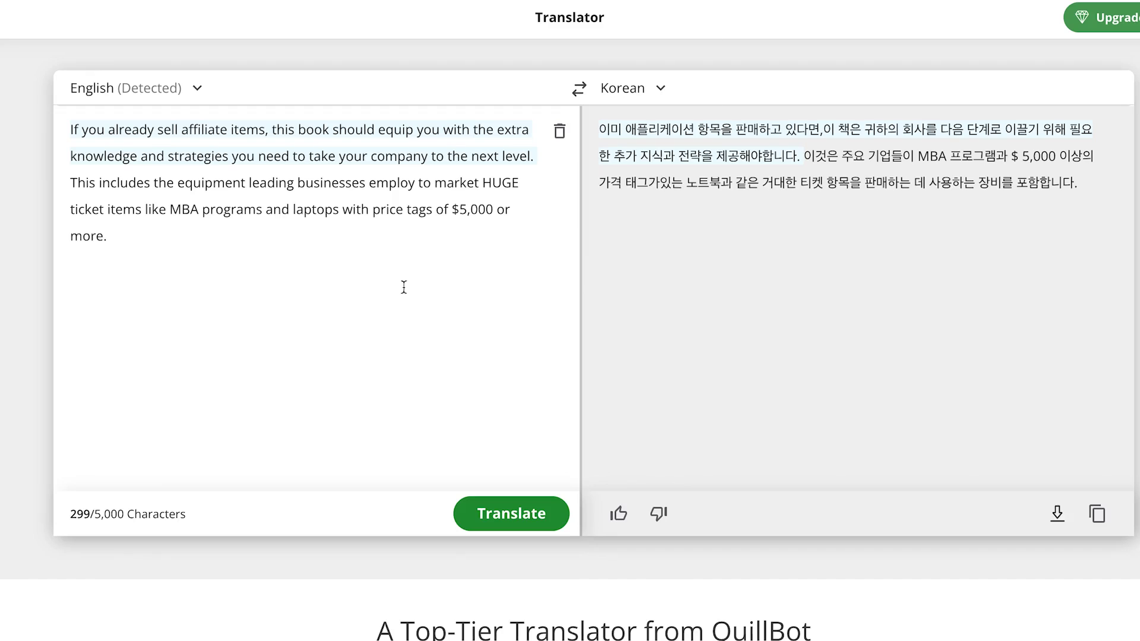
left_click_drag(404, 287, 121, 76)
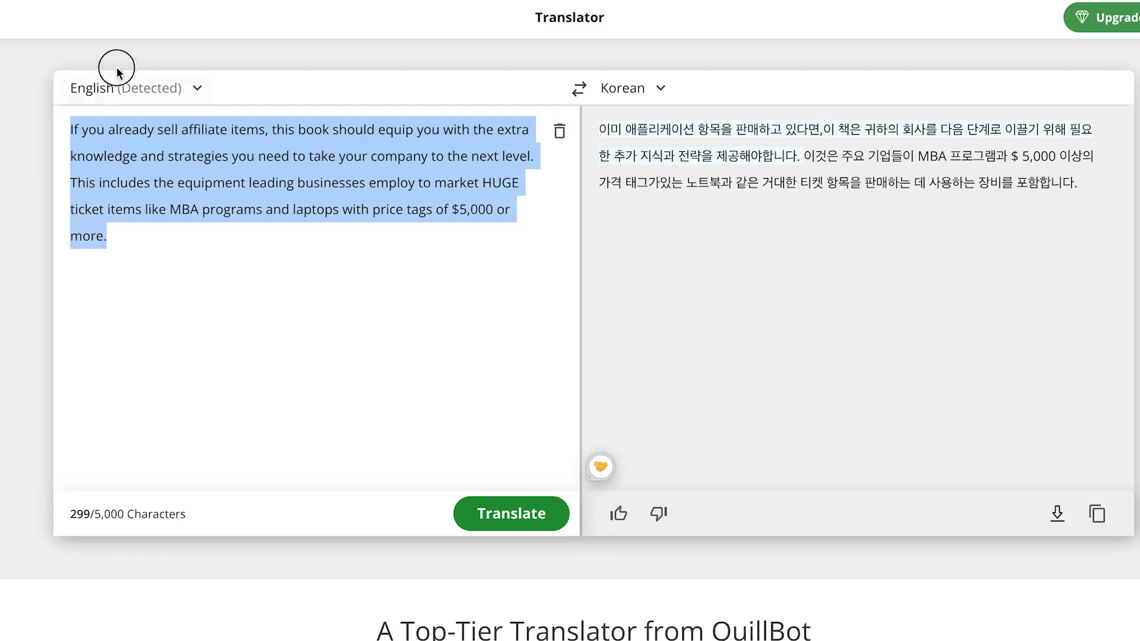
key("ctrl+v")
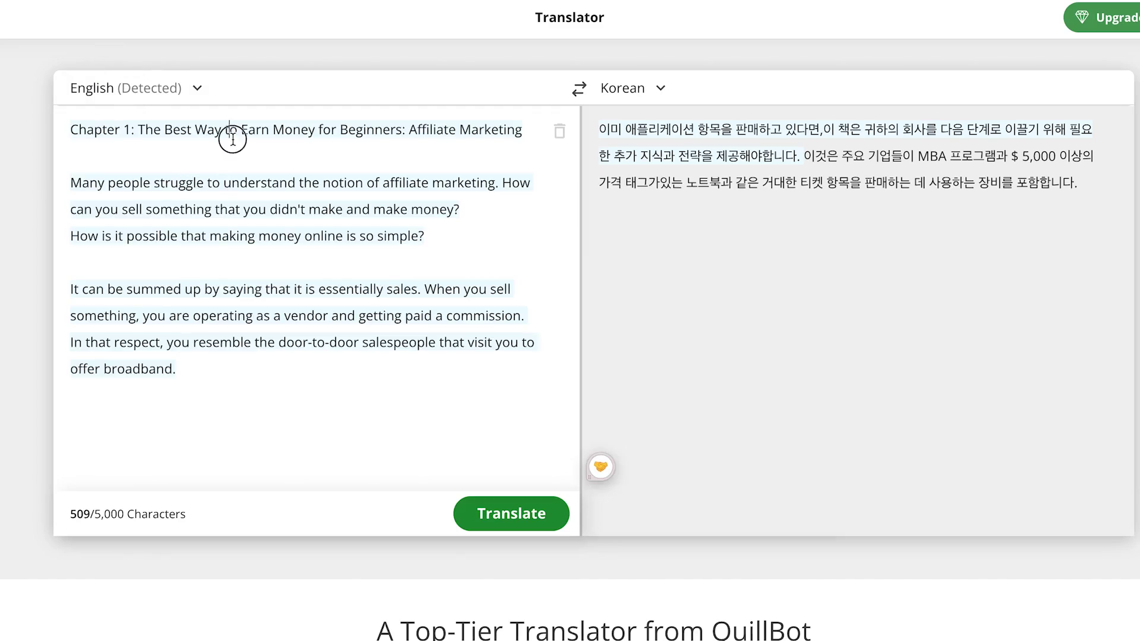
left_click(231, 130)
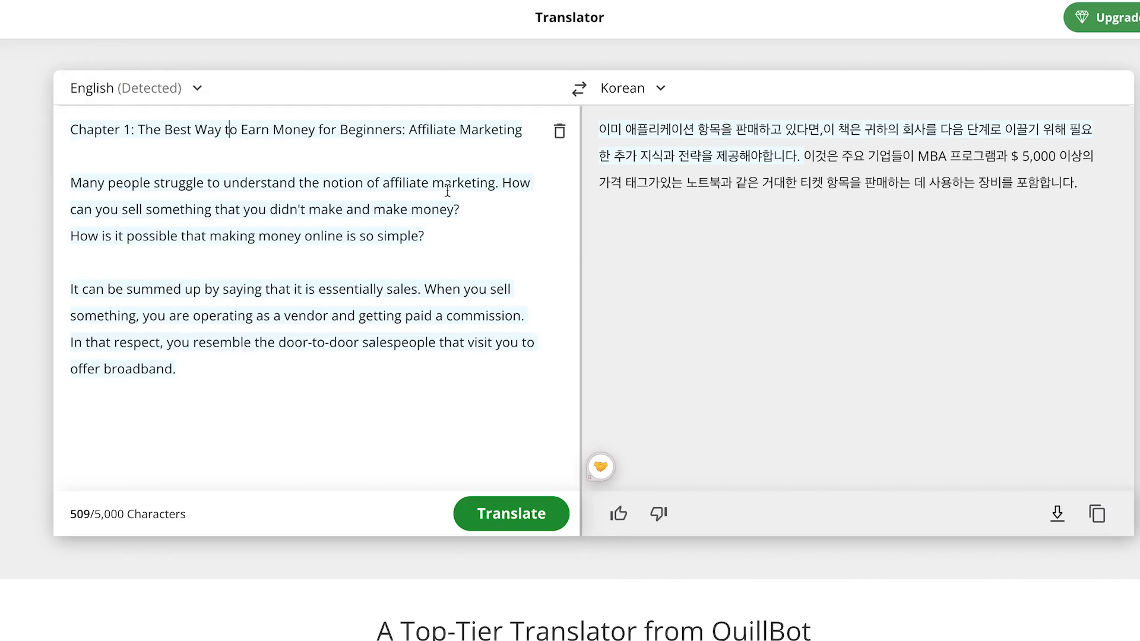
left_click(538, 514)
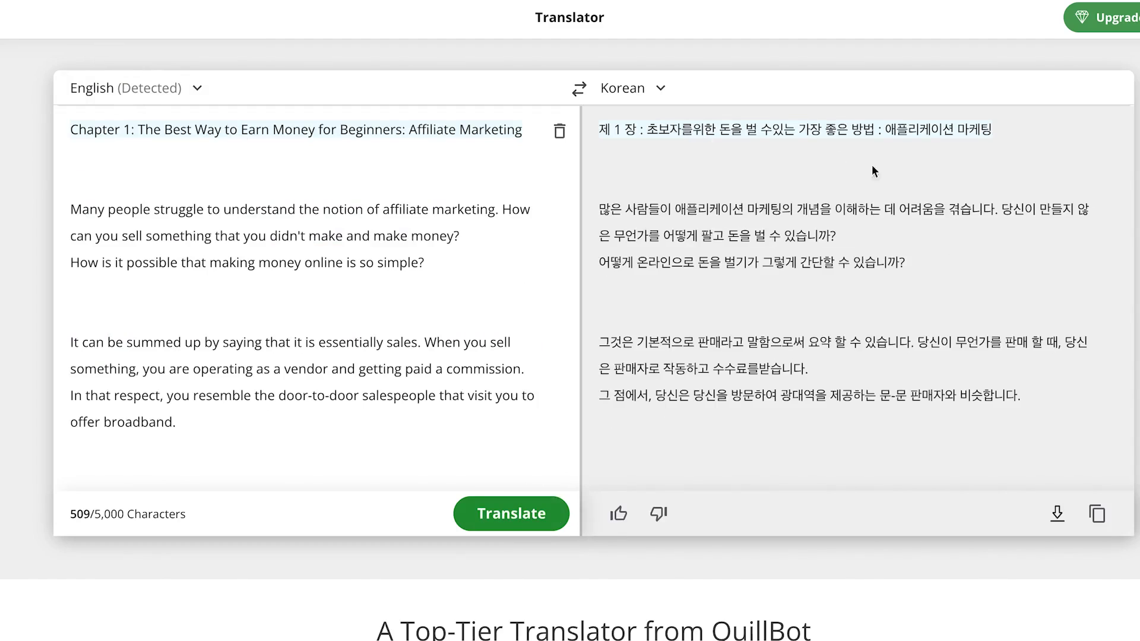
left_click(1098, 514)
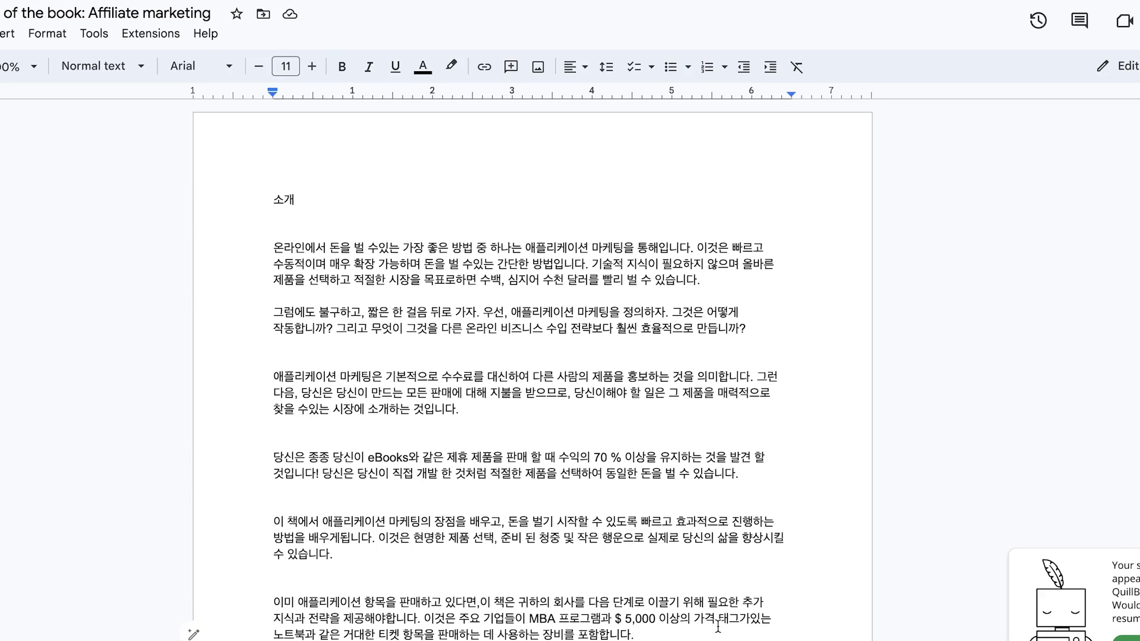
Step: Paste the Korean Chapter 1 passage at the document's end and bold its heading
key("ctrl+v")
left_click_drag(655, 498, 228, 484)
left_click(433, 523)
left_click_drag(434, 523, 216, 510)
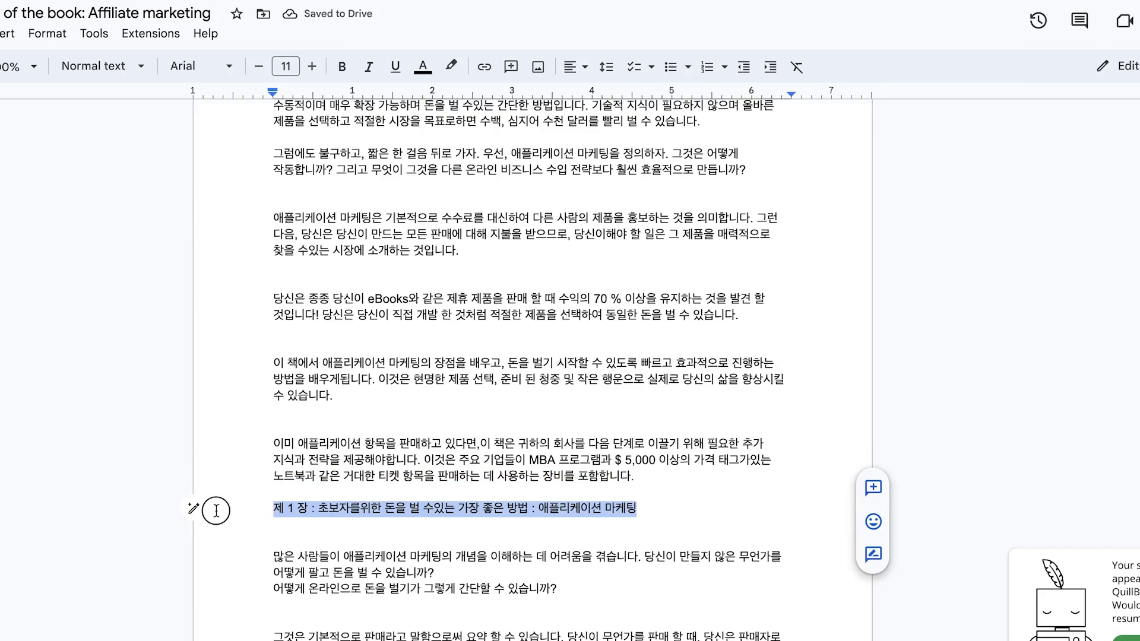
left_click(342, 67)
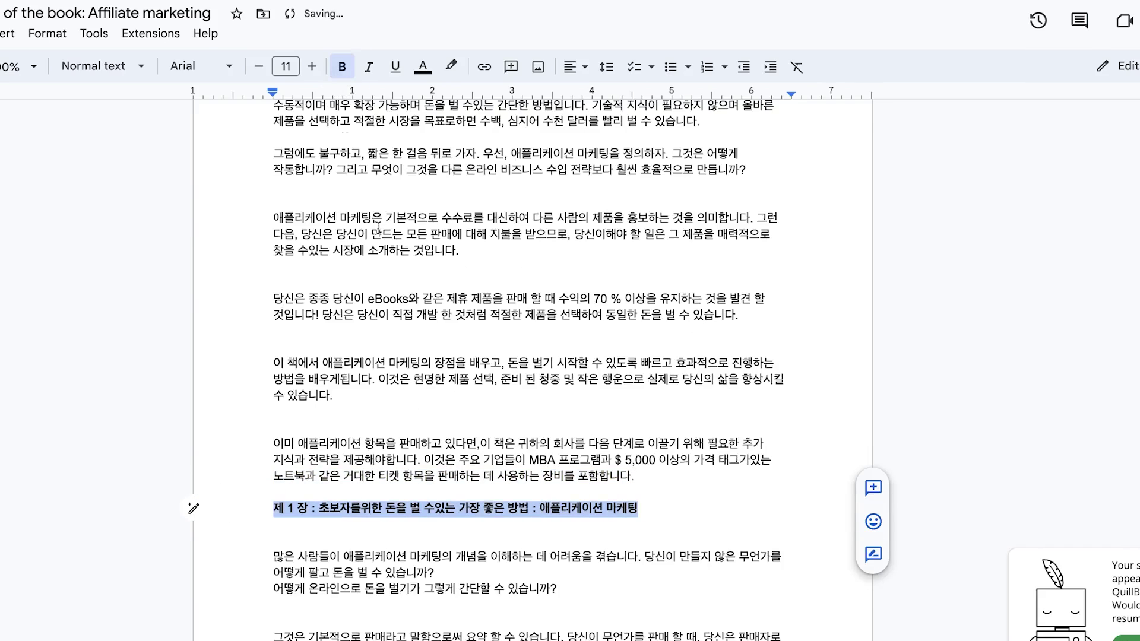
left_click(537, 606)
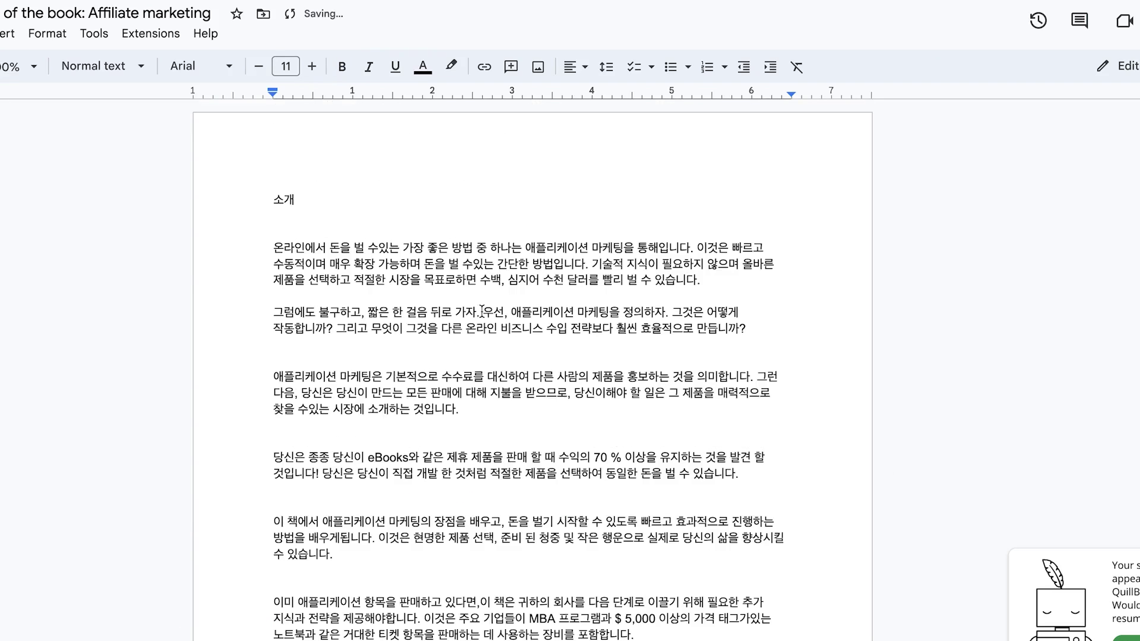
Step: Make the '소개' heading bold
left_click_drag(384, 216, 20, 186)
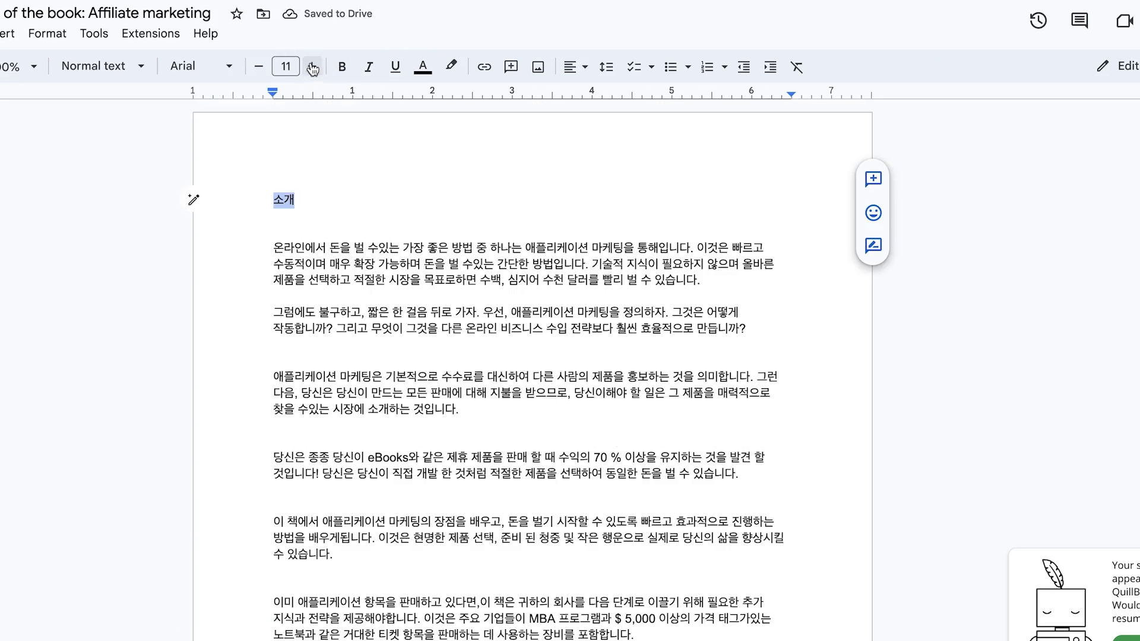
left_click(342, 67)
left_click(474, 376)
scroll(566, 524, "down", 2)
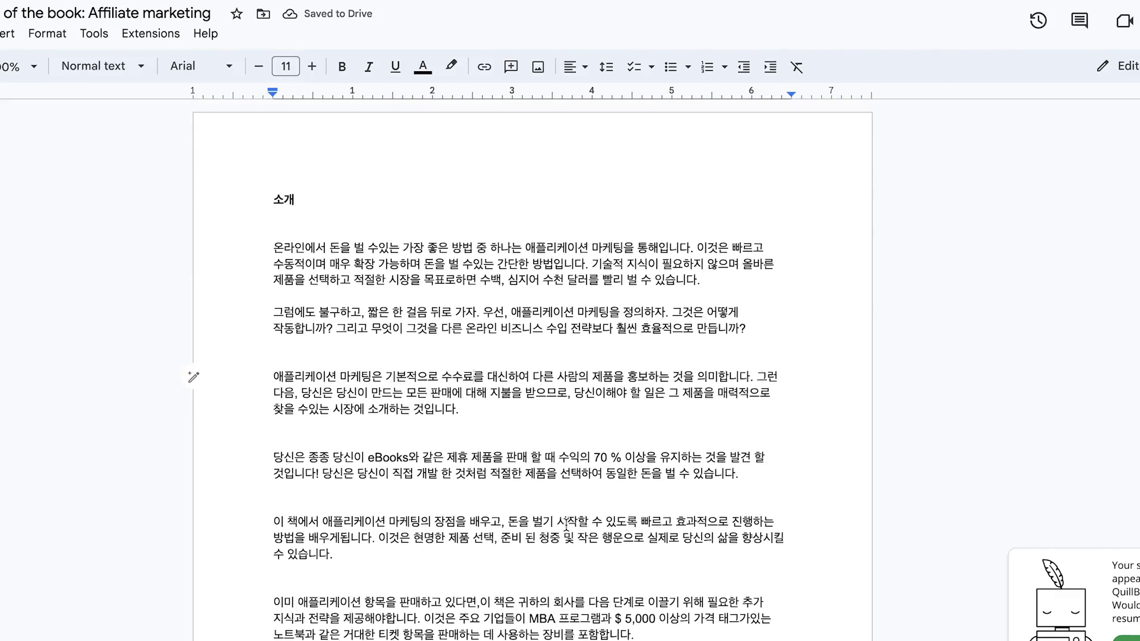
scroll(566, 523, "down", 3)
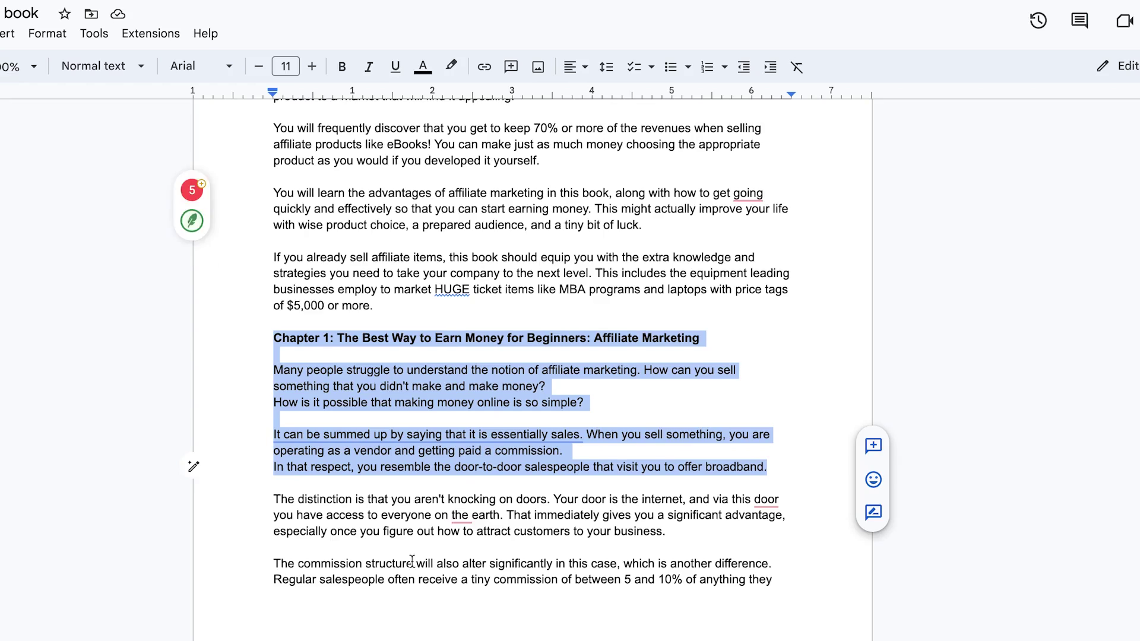
Step: Load the paragraphs ending 'product's maker!' into QuillBot and add a new line at the Korean doc's end
scroll(413, 561, "down", 5)
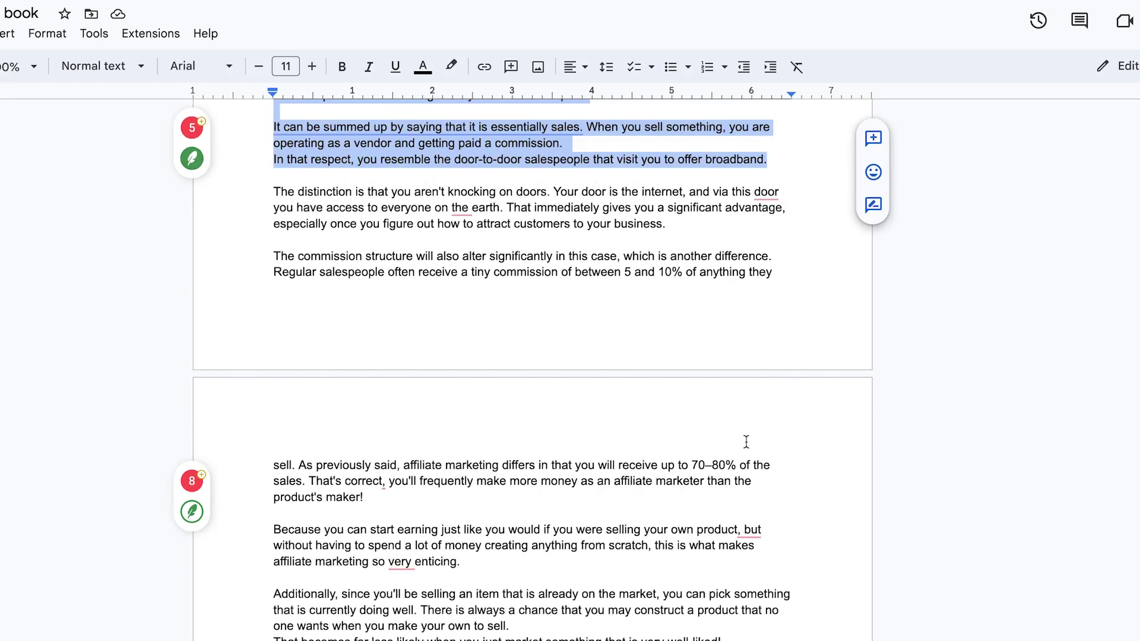
left_click_drag(365, 498, 272, 192)
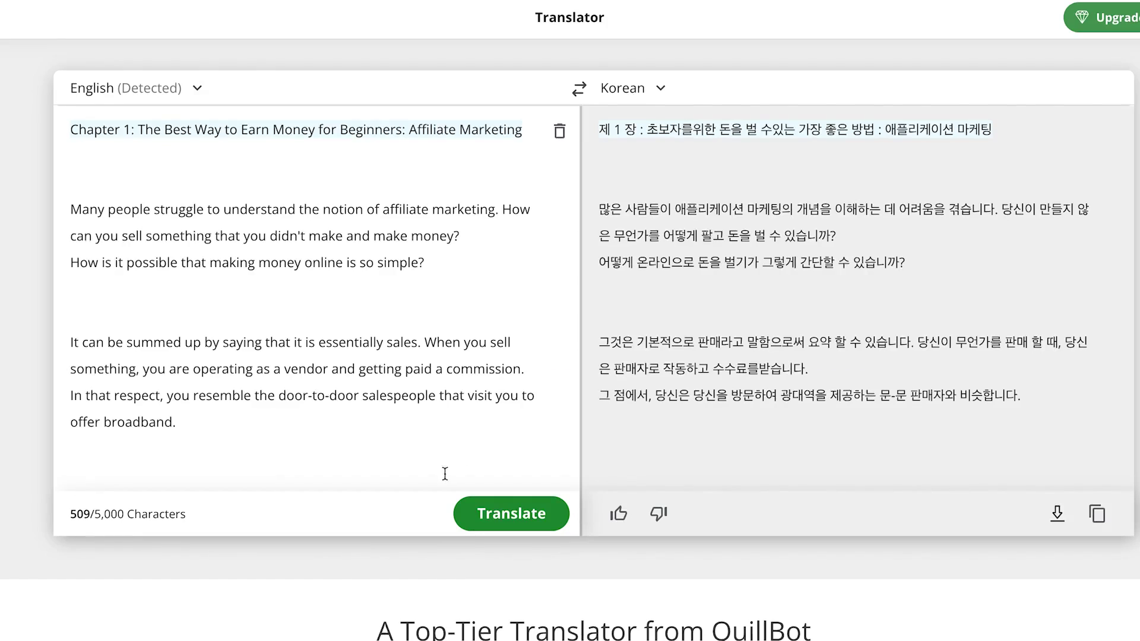
left_click_drag(445, 471, 70, 124)
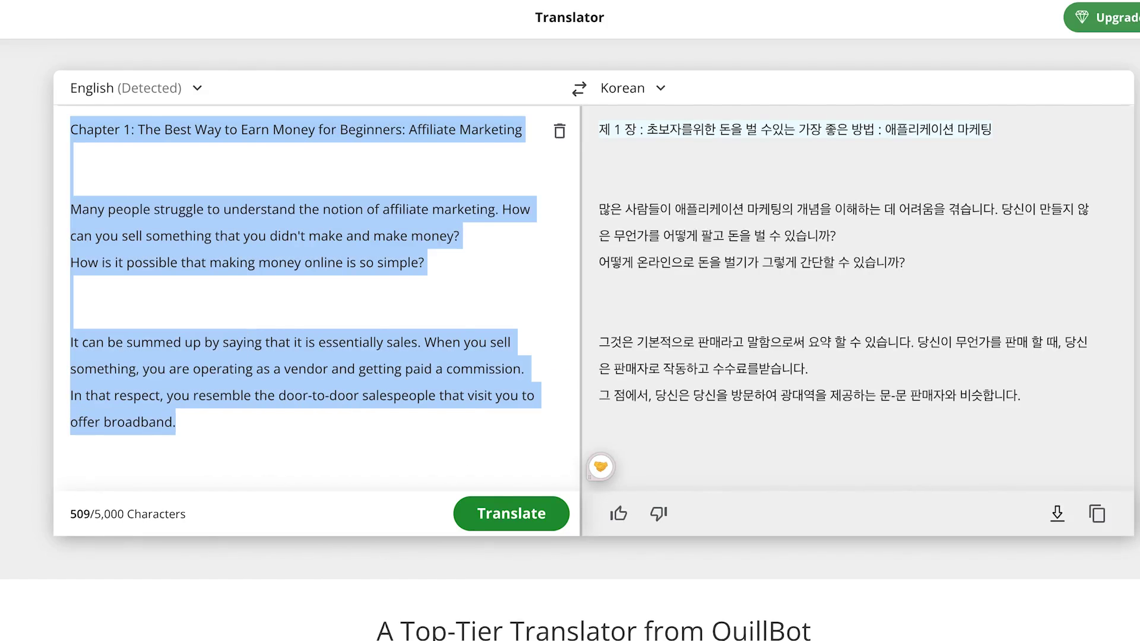
key("ctrl+v")
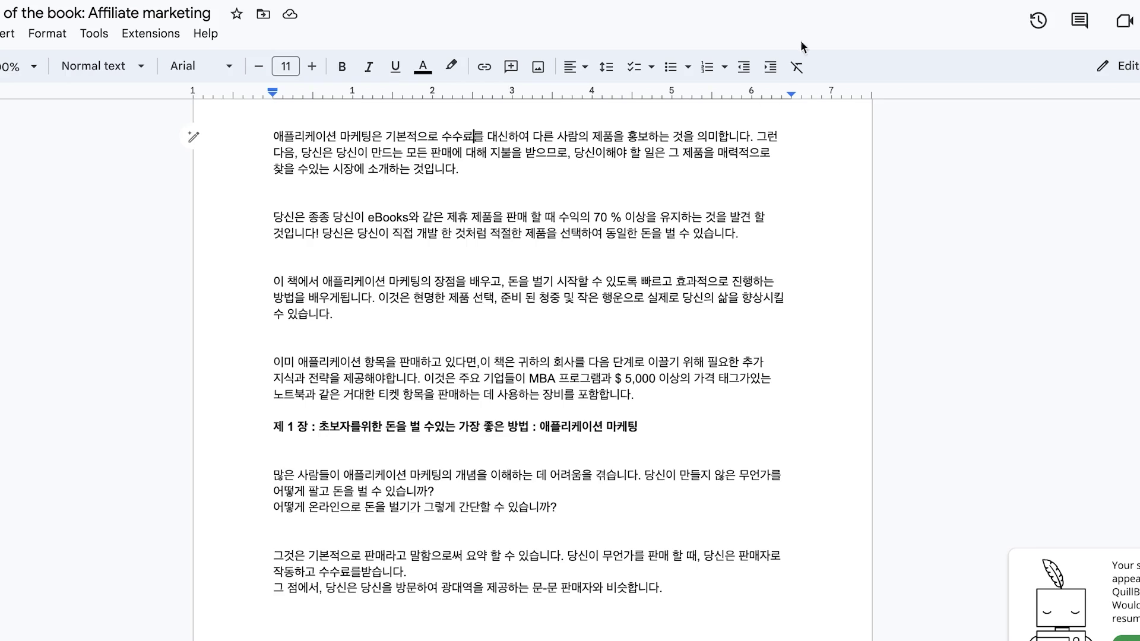
left_click(713, 586)
key("Return")
scroll(718, 587, "down", 5)
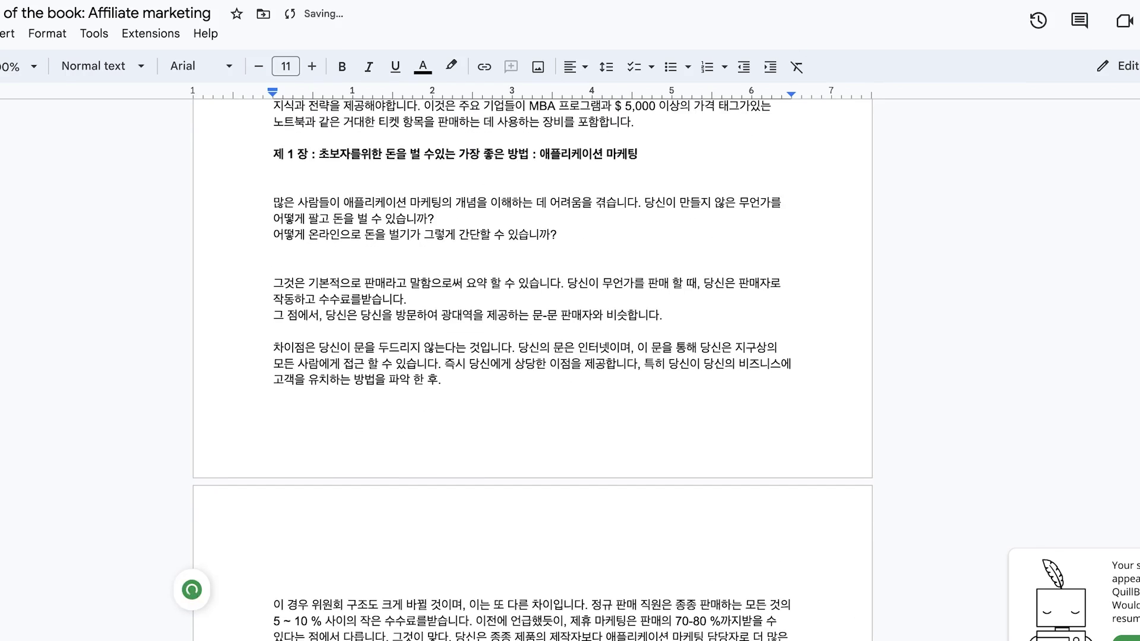
scroll(729, 577, "up", 10)
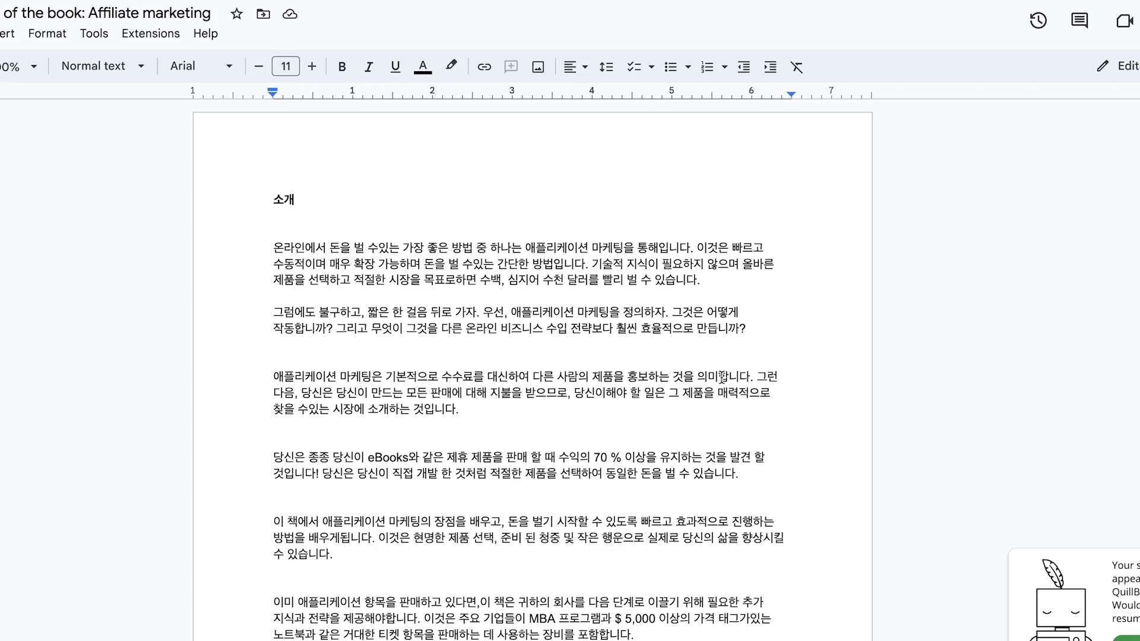
Step: Paste the first Korean paragraph into QuillBot as the source and set the target language to English
left_click_drag(692, 276, 161, 253)
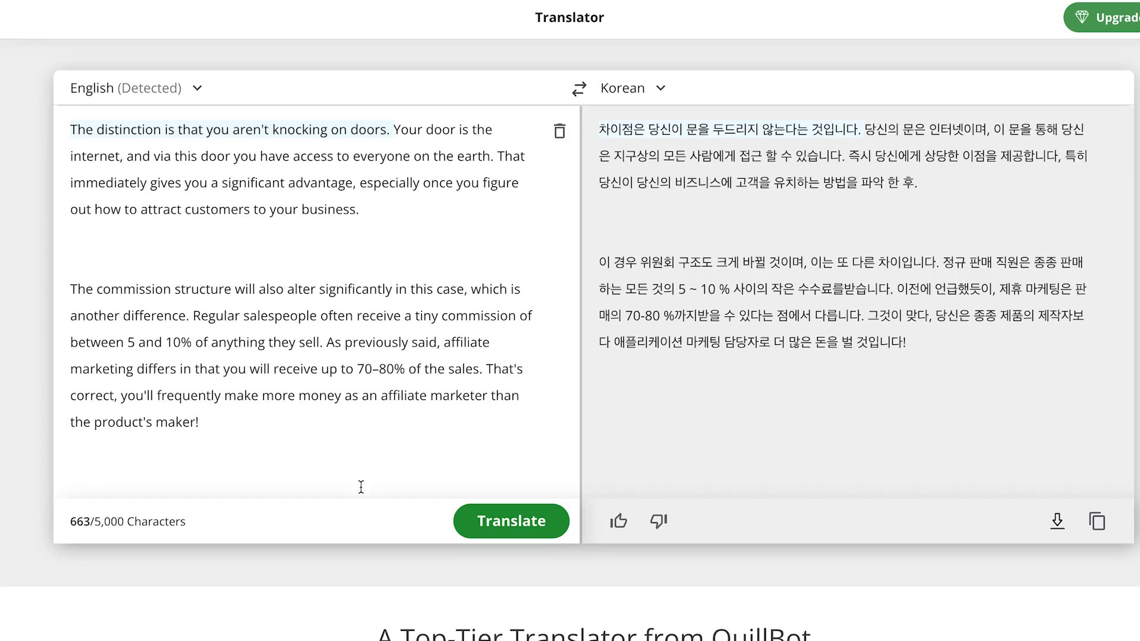
left_click_drag(294, 456, 70, 125)
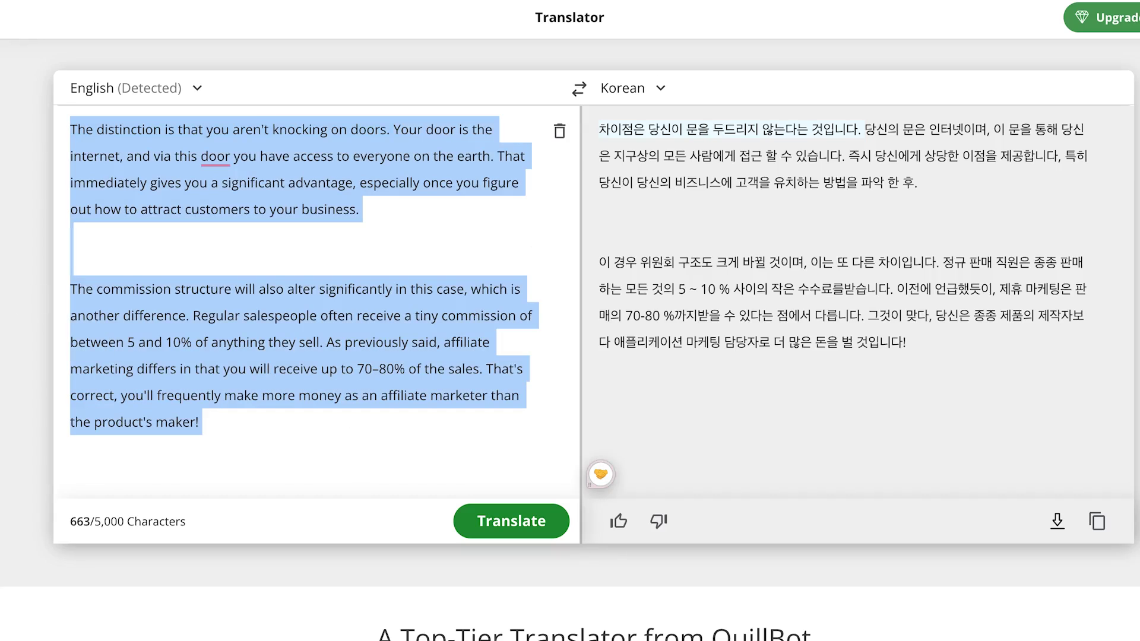
key("ctrl+v")
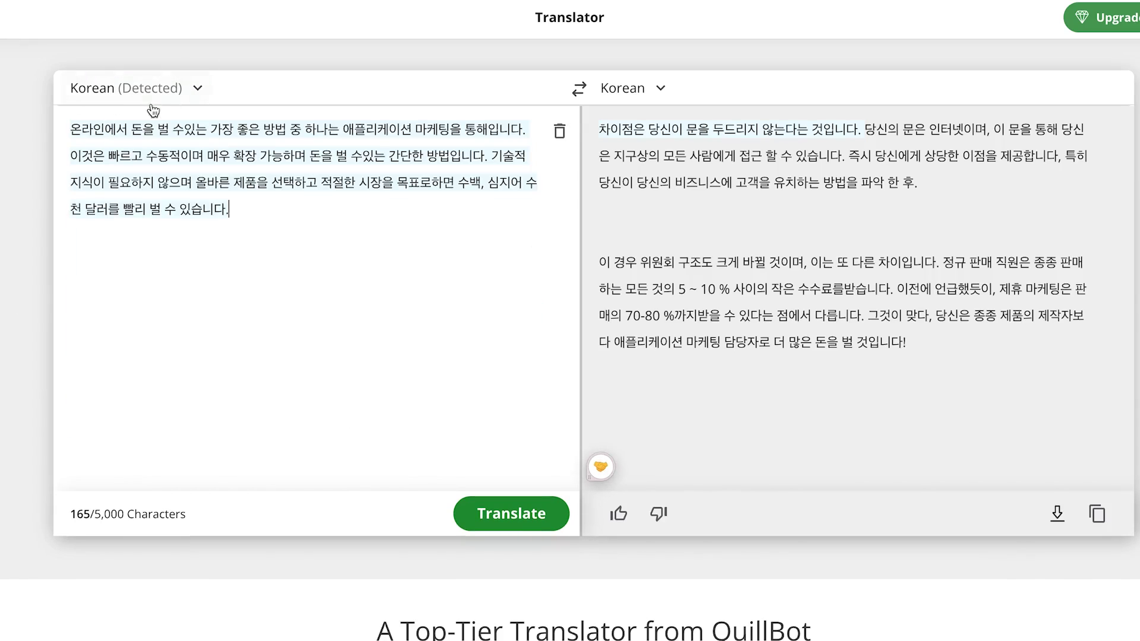
left_click(661, 90)
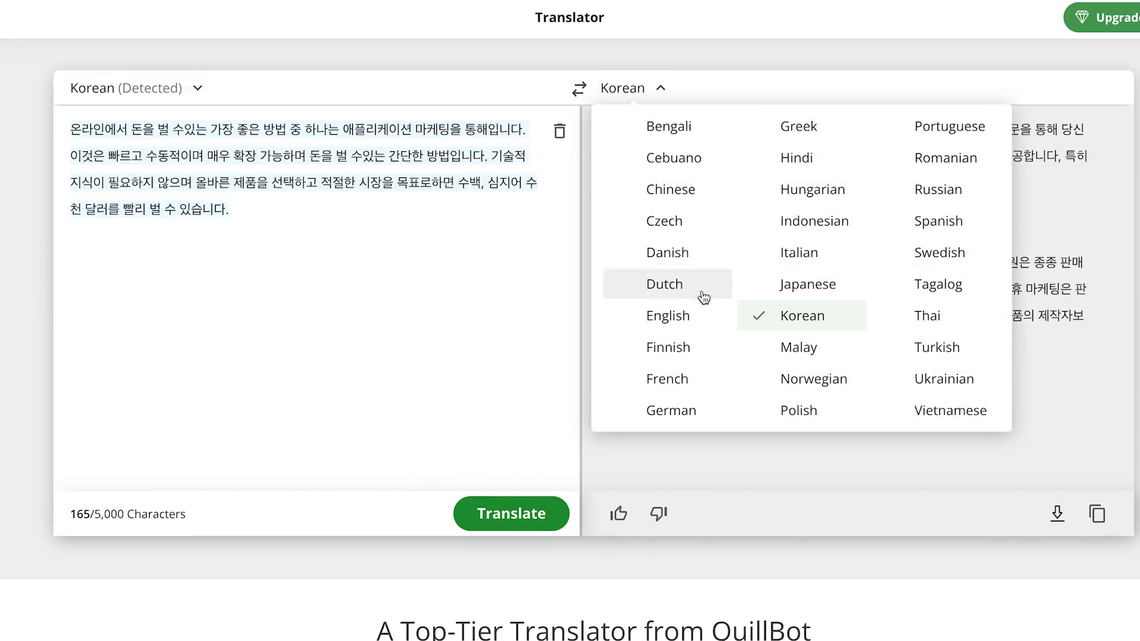
left_click(684, 325)
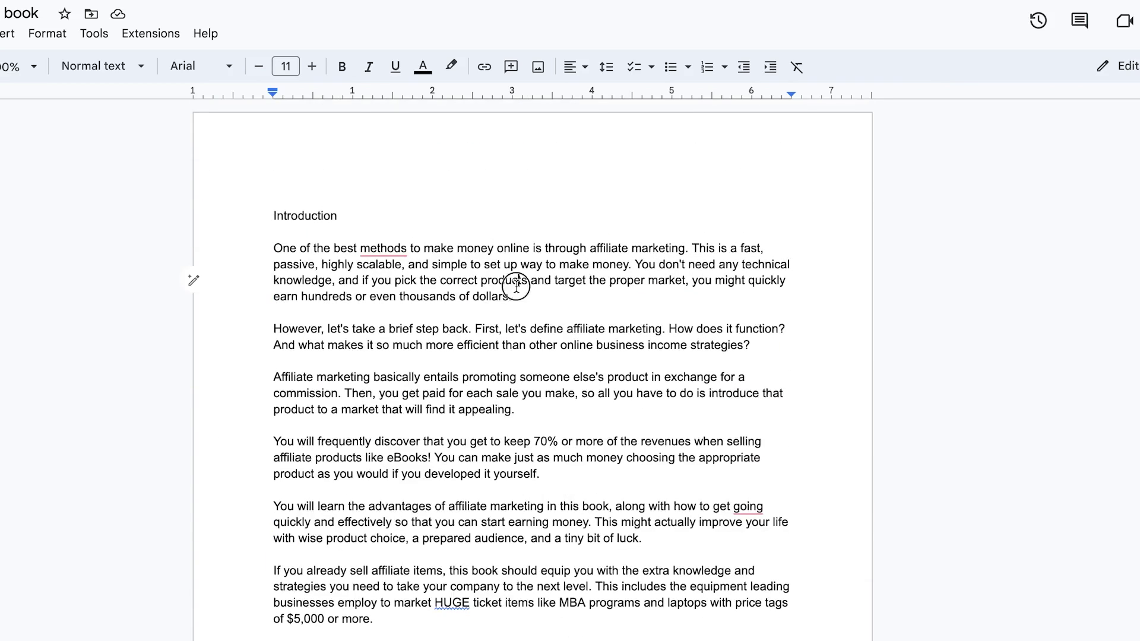
Step: Select the original first English paragraph to compare it with the back-translation
triple_click(498, 271)
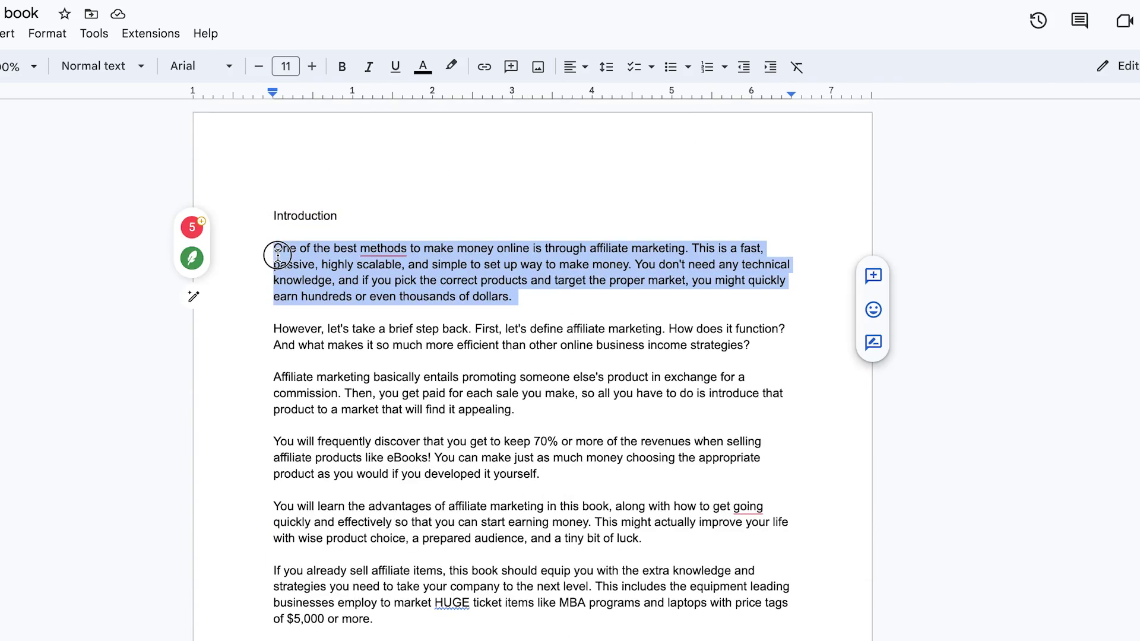
double_click(591, 307)
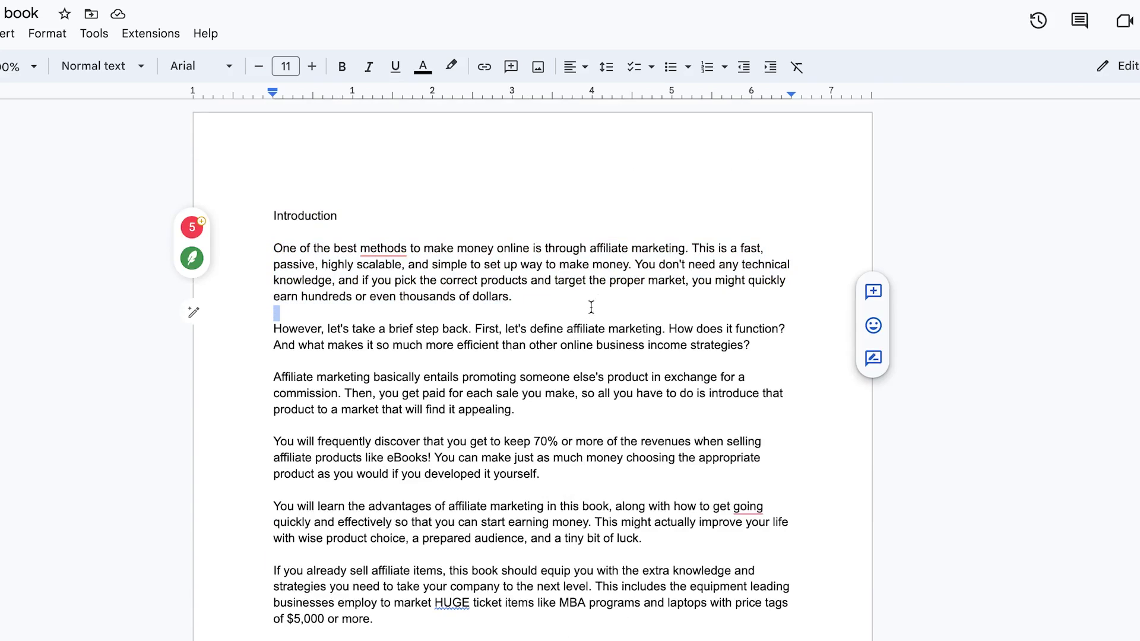